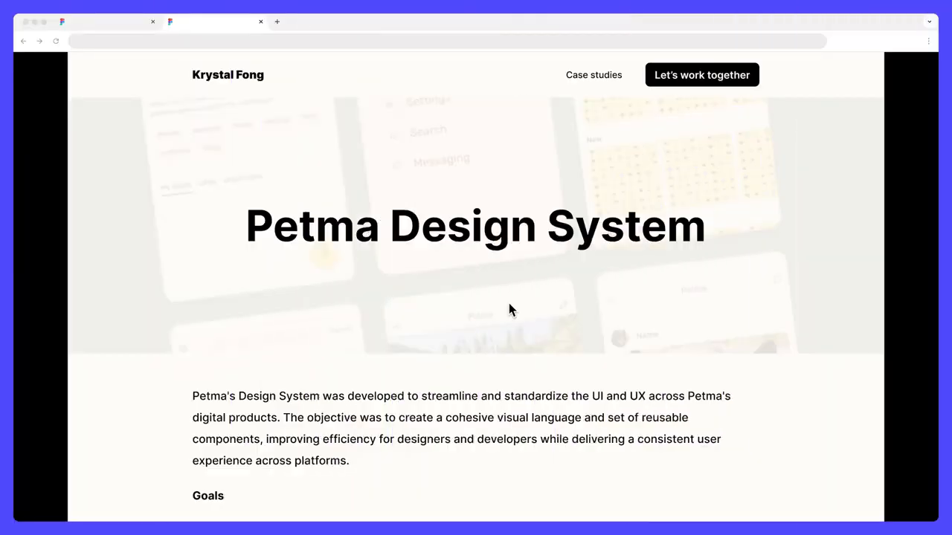
# Check the design file in the other browser tab, return to the Personal portfolio prototype, and open it in the editor
pyautogui.click(123, 24)
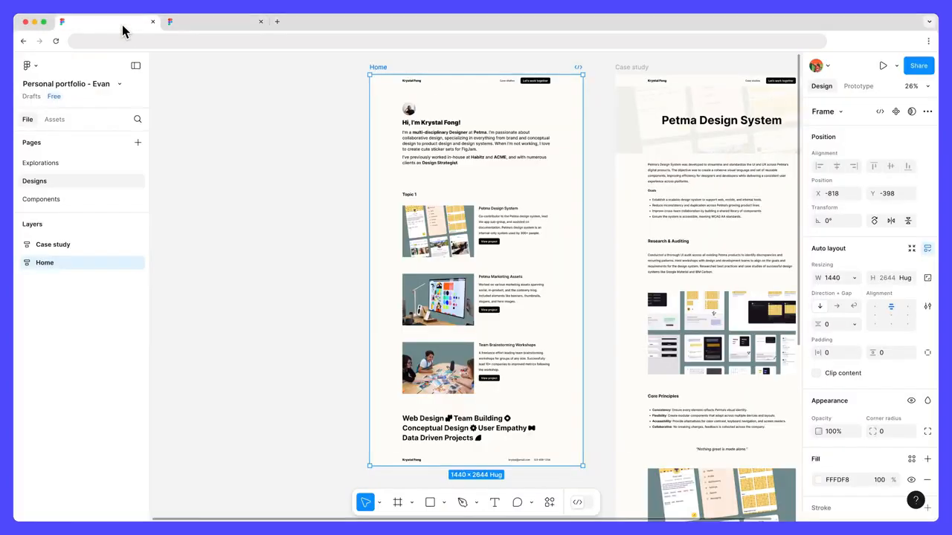
pyautogui.click(201, 26)
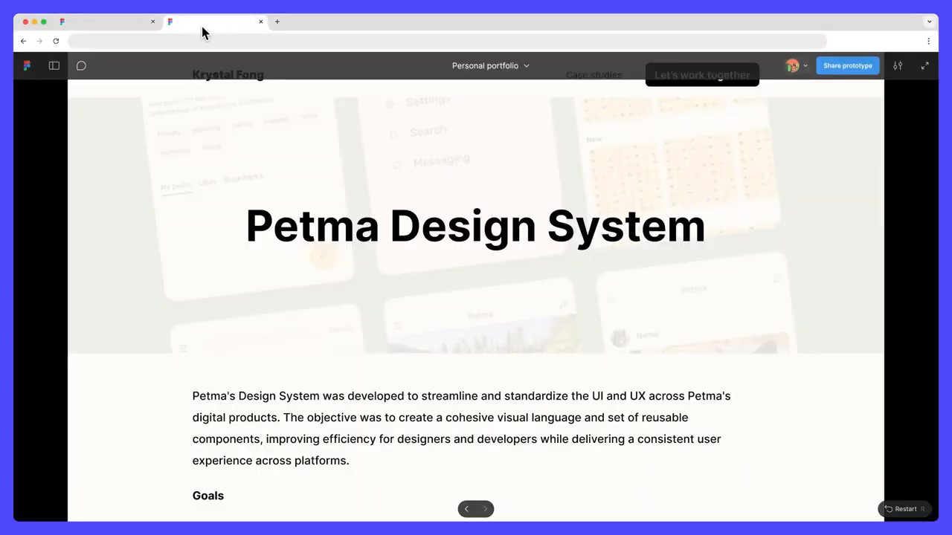
pyautogui.click(527, 66)
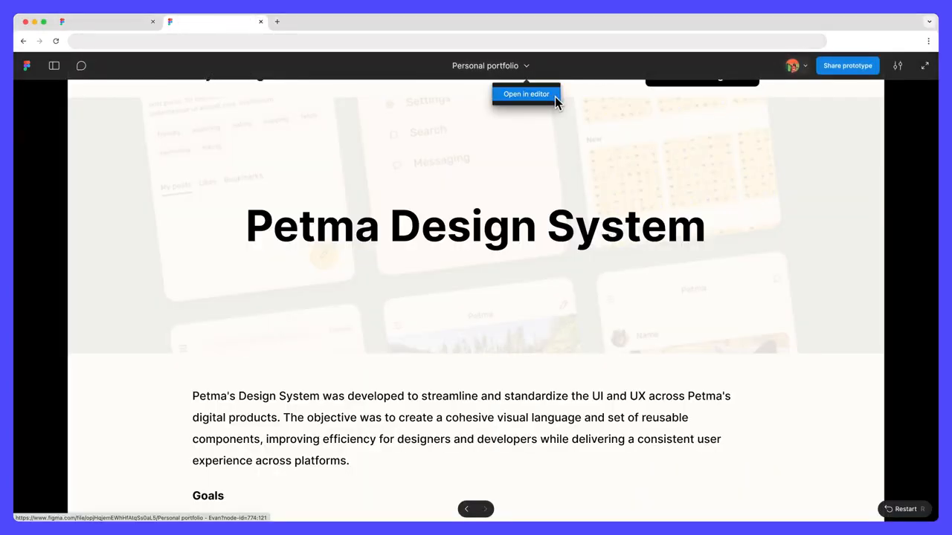
pyautogui.click(555, 97)
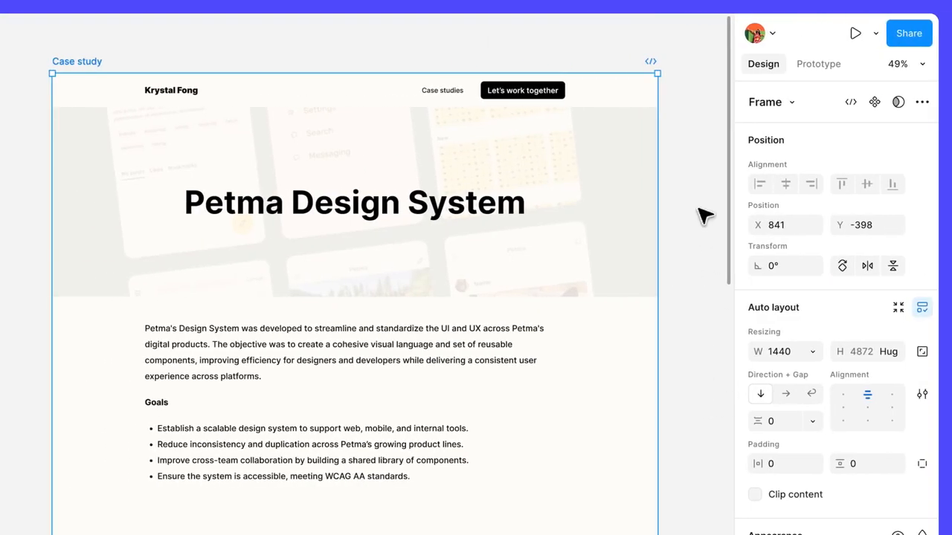
# Set the Case study navigation bar's scroll position to Sticky and scroll through the page in an inline preview
pyautogui.click(641, 95)
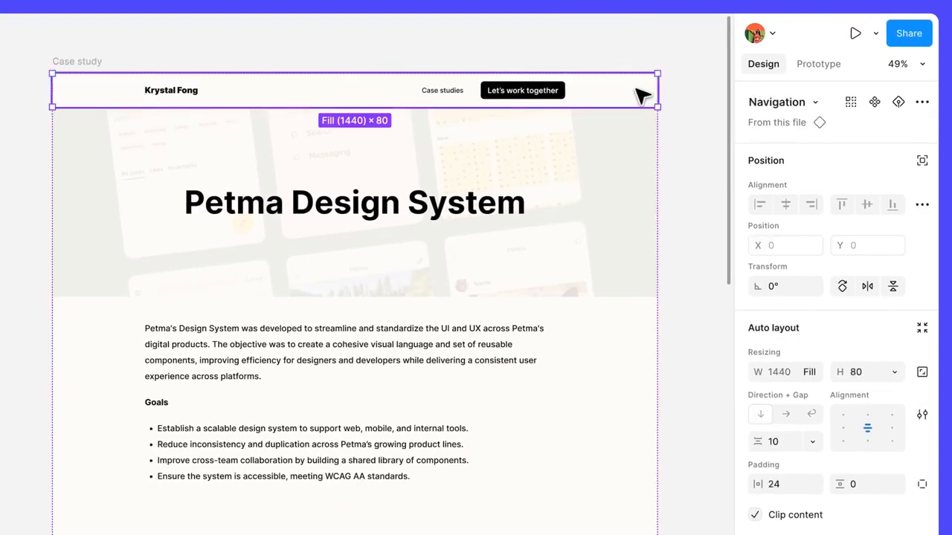
pyautogui.click(818, 64)
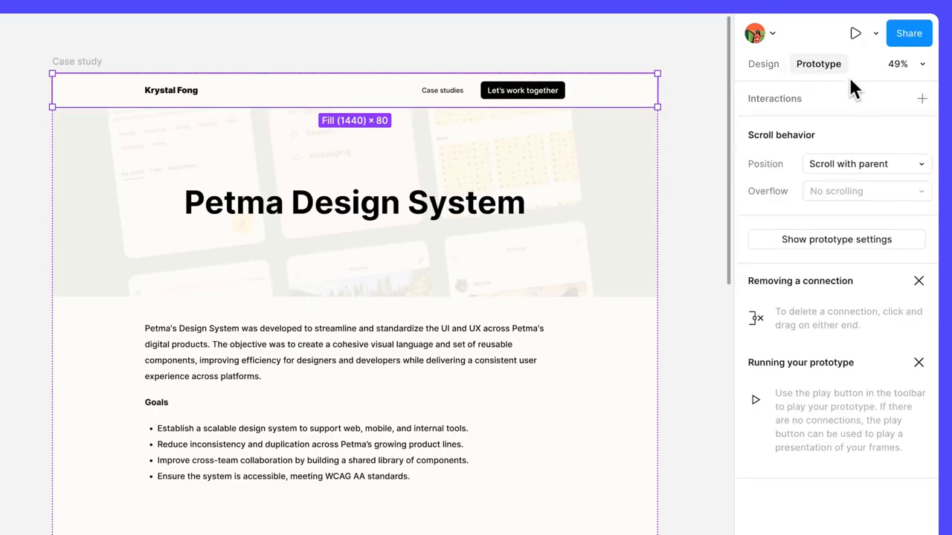
pyautogui.click(922, 165)
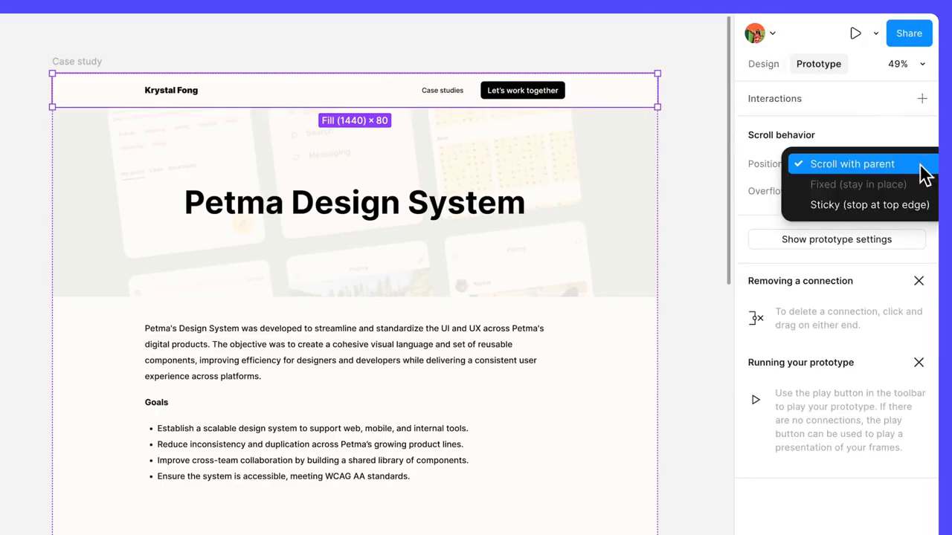
pyautogui.click(876, 212)
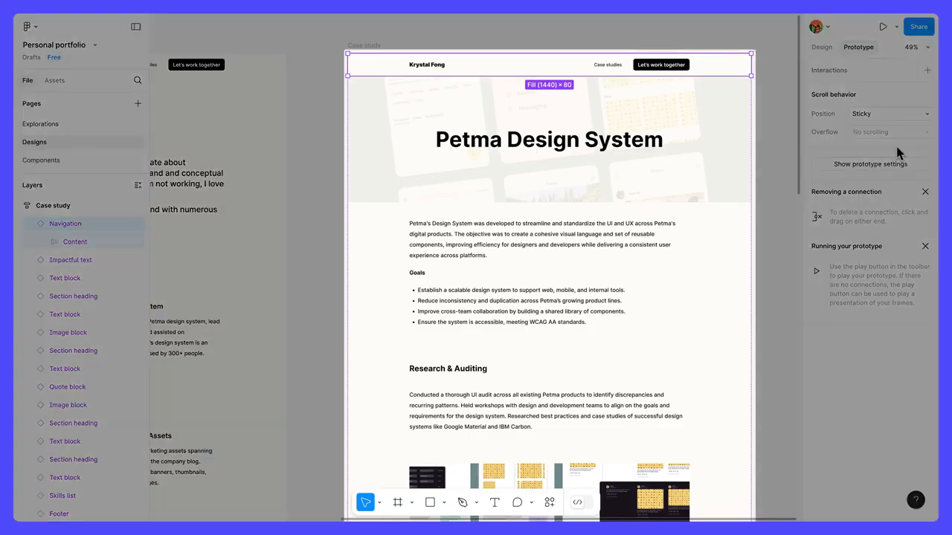
pyautogui.hotkey('shift', 'space')
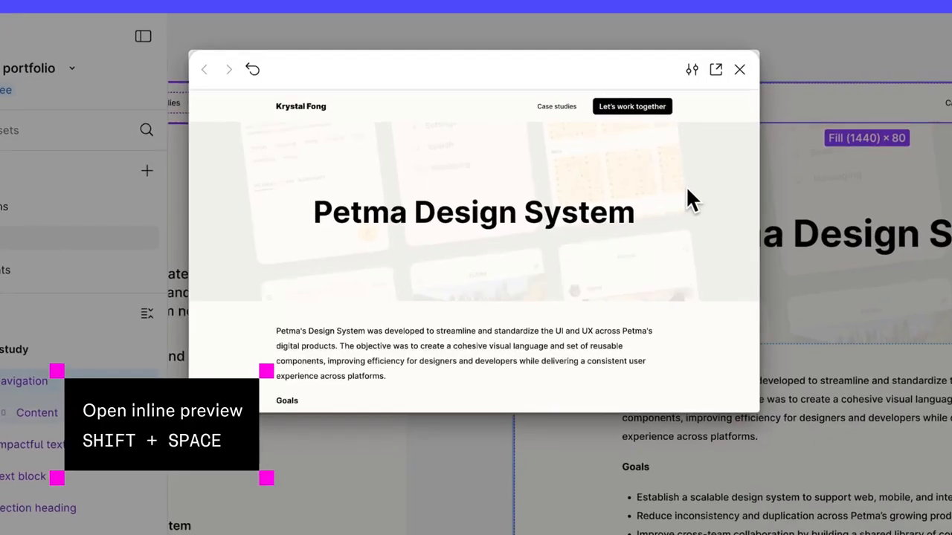
pyautogui.scroll(-4, 687, 191)
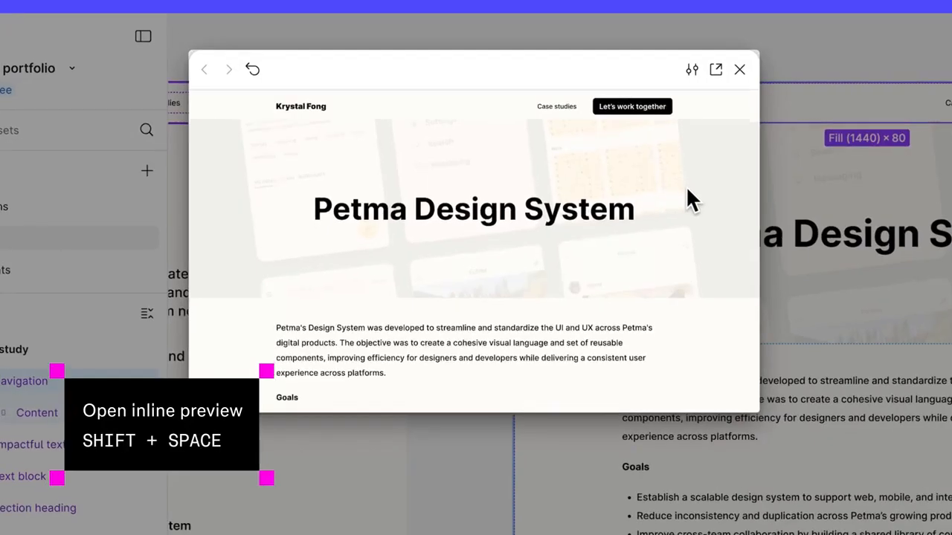
pyautogui.scroll(-5, 688, 191)
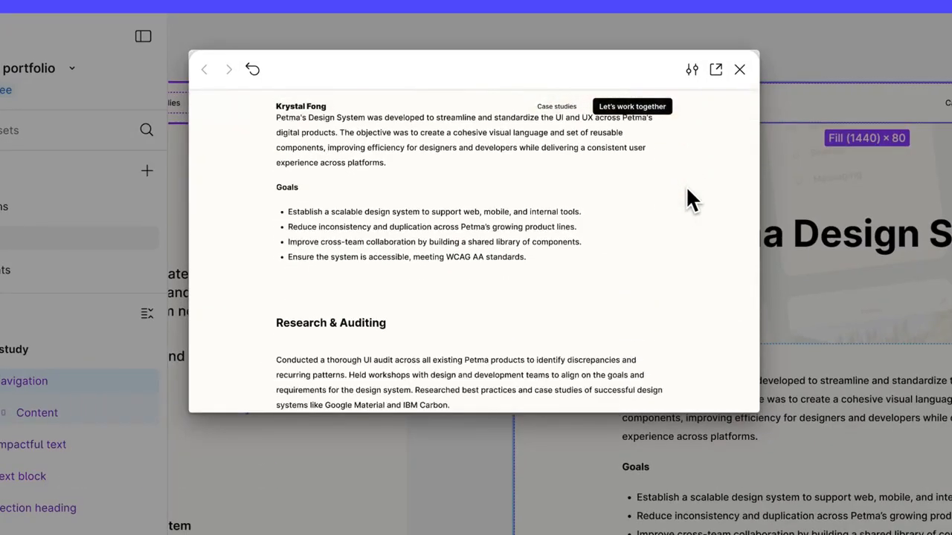
pyautogui.scroll(-5, 688, 191)
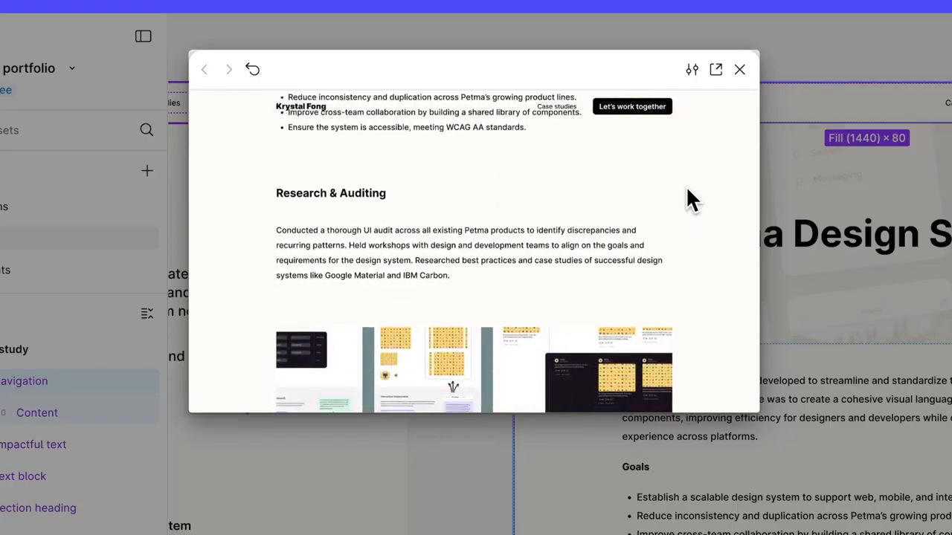
pyautogui.scroll(-4, 687, 191)
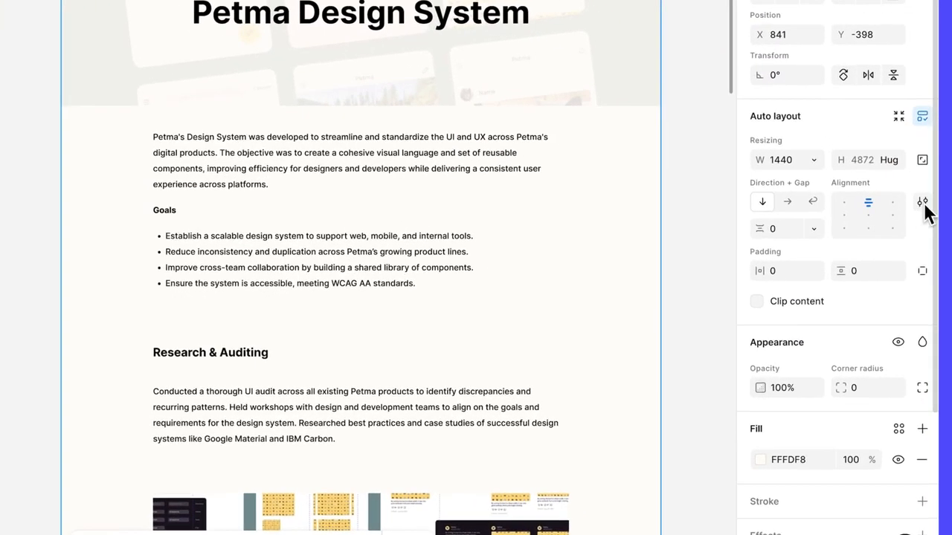
# Set the Case study frame's auto layout canvas stacking to First on top and scroll through the page in an inline preview
pyautogui.click(922, 201)
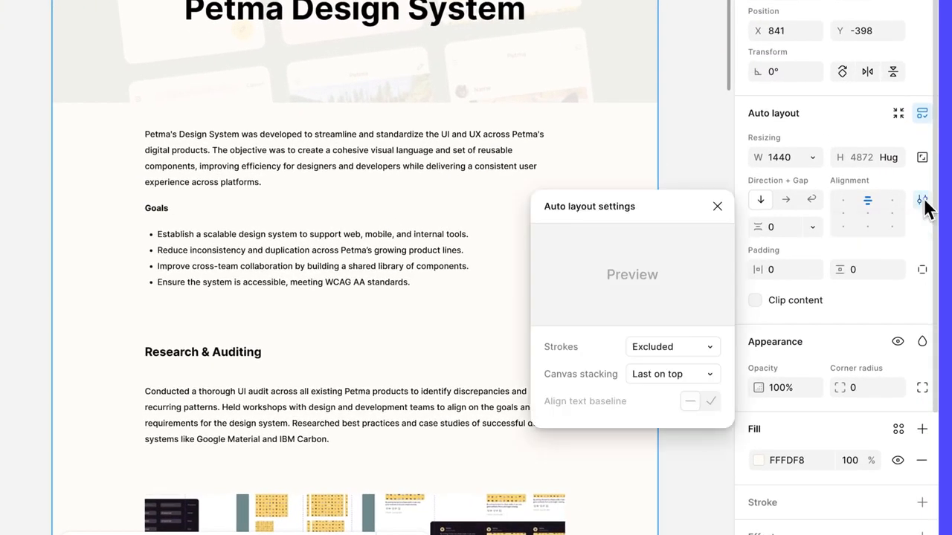
pyautogui.click(711, 379)
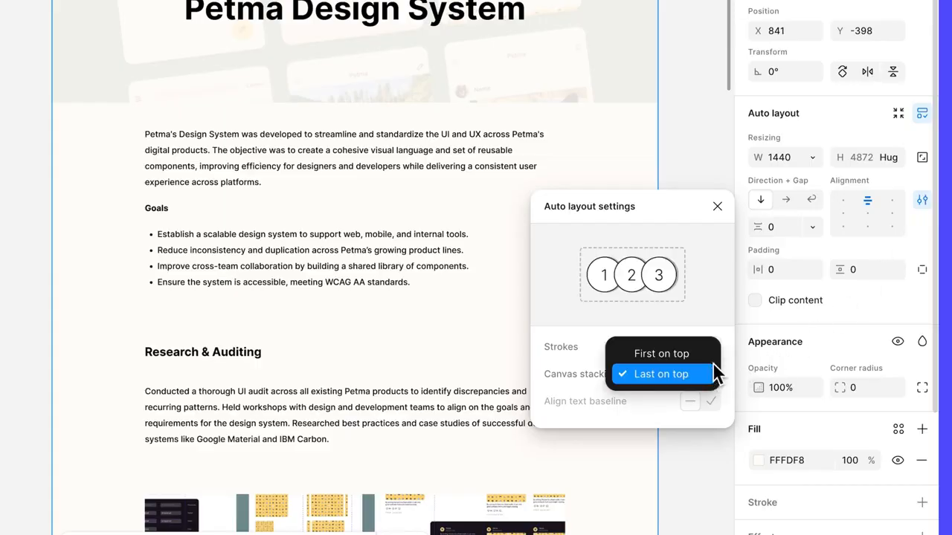
pyautogui.click(705, 355)
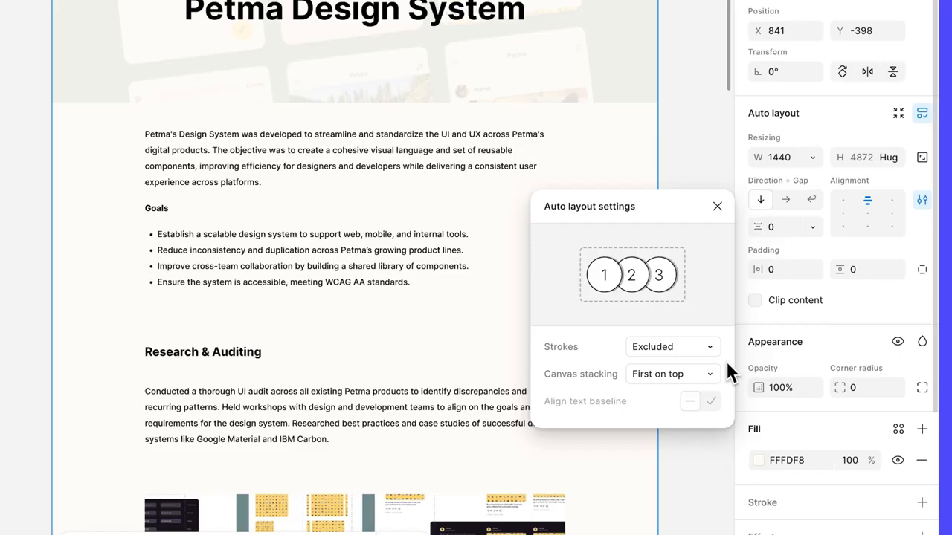
pyautogui.click(717, 206)
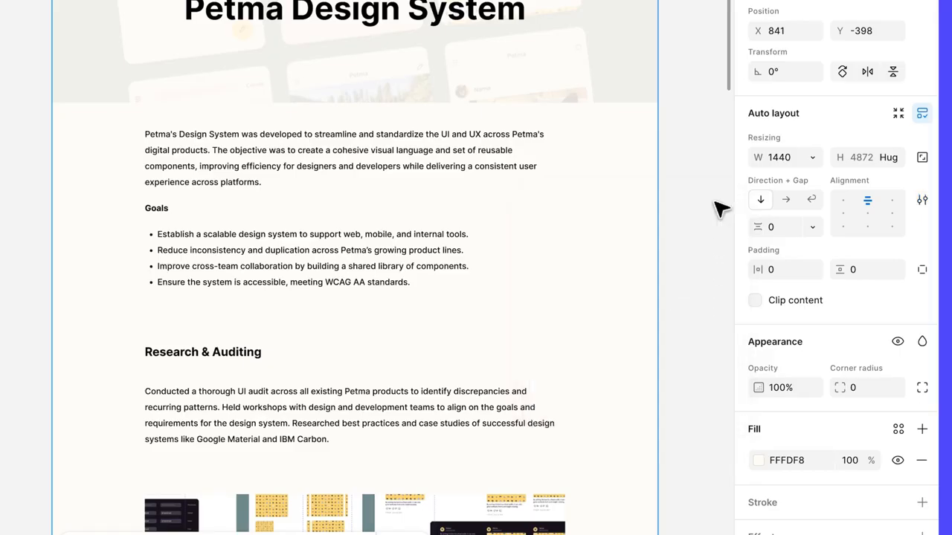
pyautogui.hotkey('shift', 'space')
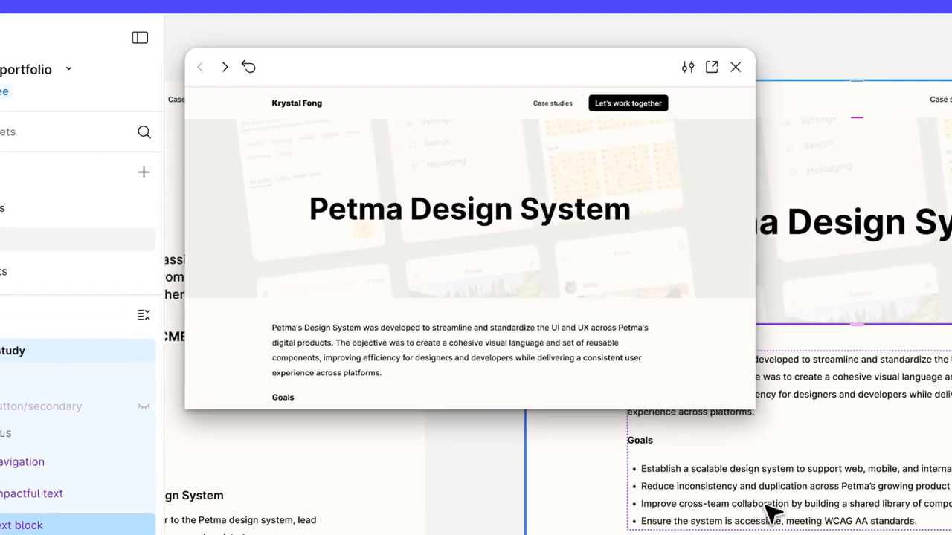
pyautogui.scroll(-10, 710, 342)
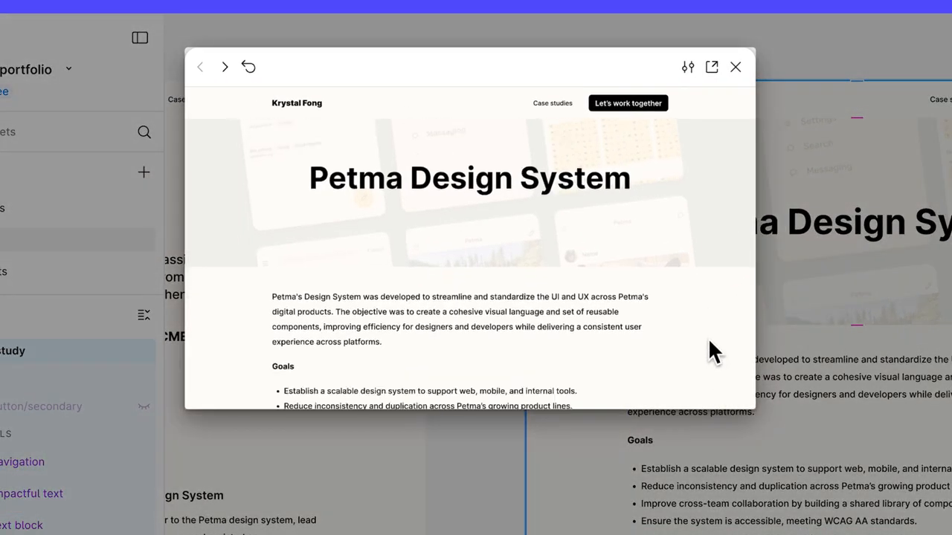
pyautogui.scroll(-4, 709, 343)
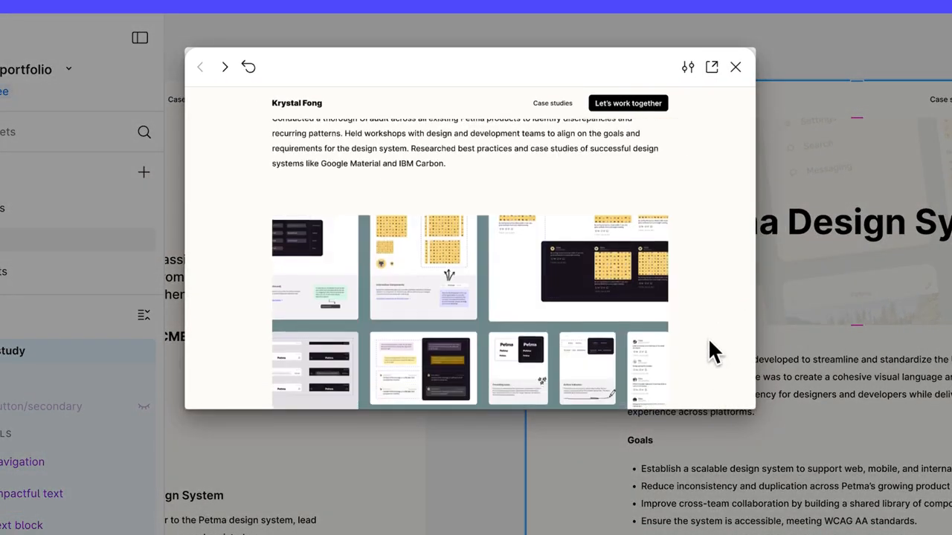
pyautogui.scroll(-6, 709, 344)
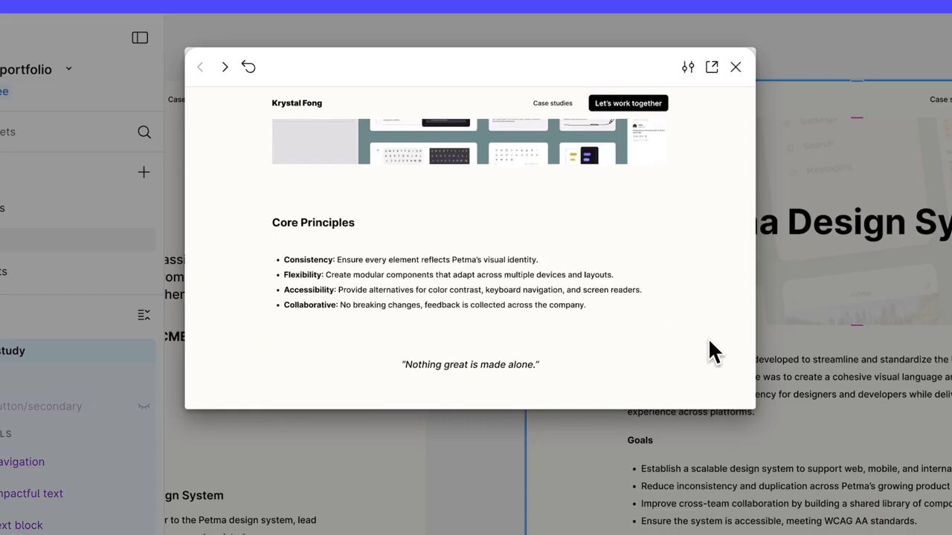
pyautogui.scroll(-6, 708, 347)
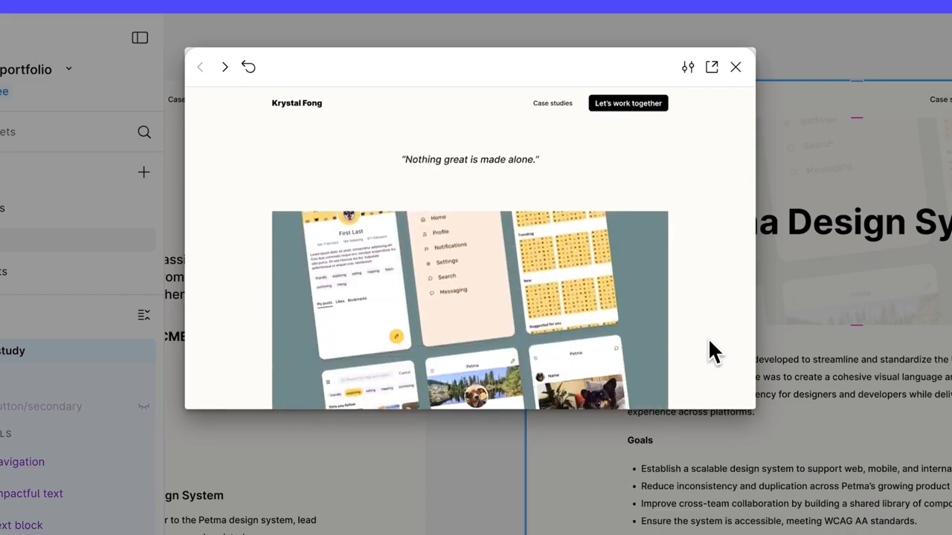
pyautogui.scroll(-5, 708, 343)
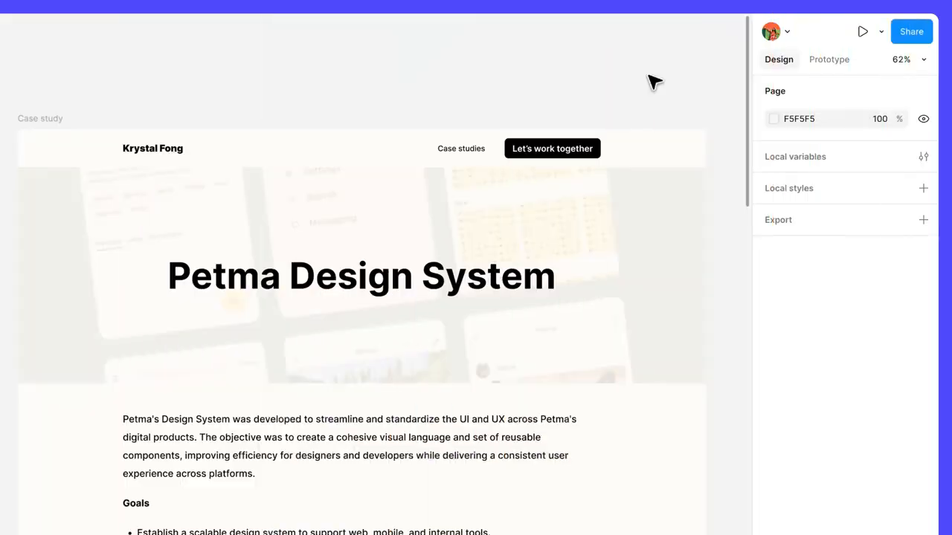
# Go to the main component of the "Let's work together" button in the Case study navigation
pyautogui.click(599, 150)
pyautogui.rightClick(599, 151)
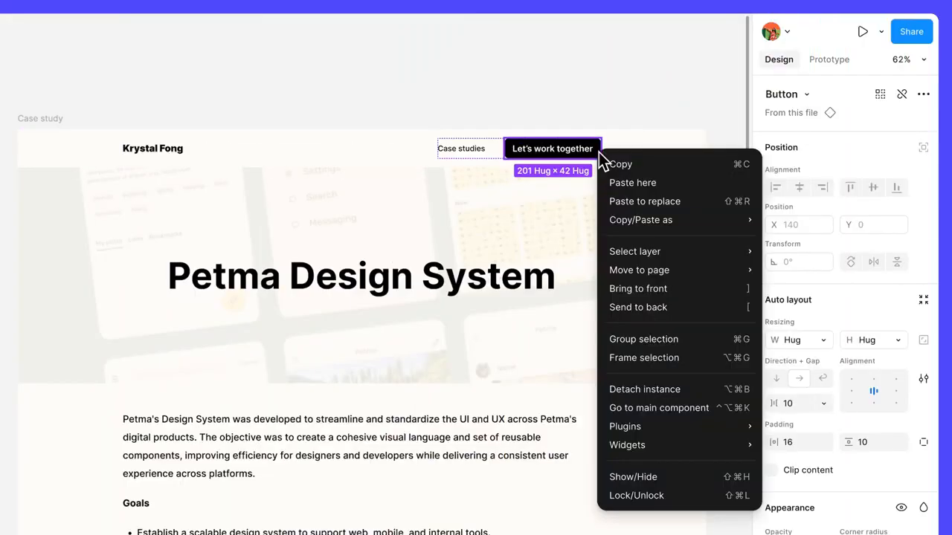
pyautogui.click(702, 416)
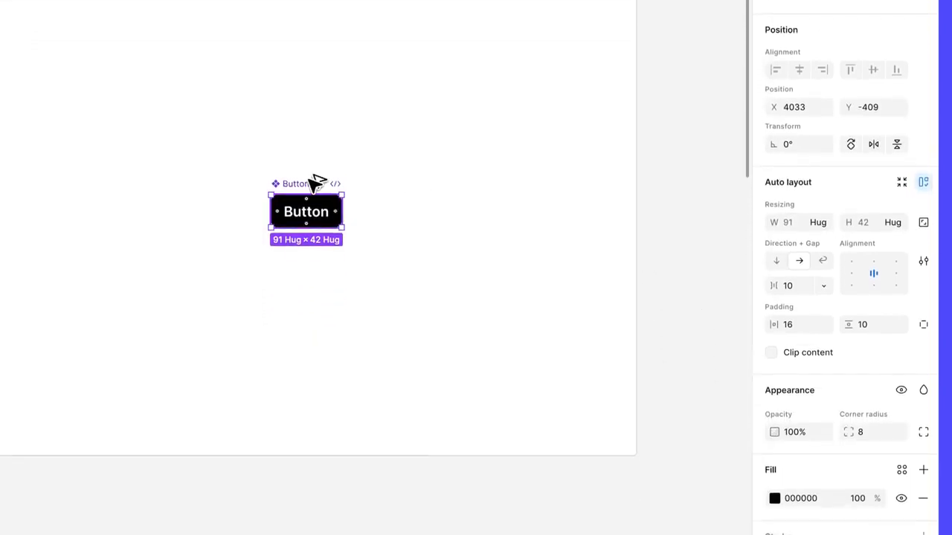
# Duplicate the Button component to its right and detach the copy from the main component
pyautogui.moveTo(314, 185); pyautogui.dragTo(431, 176)
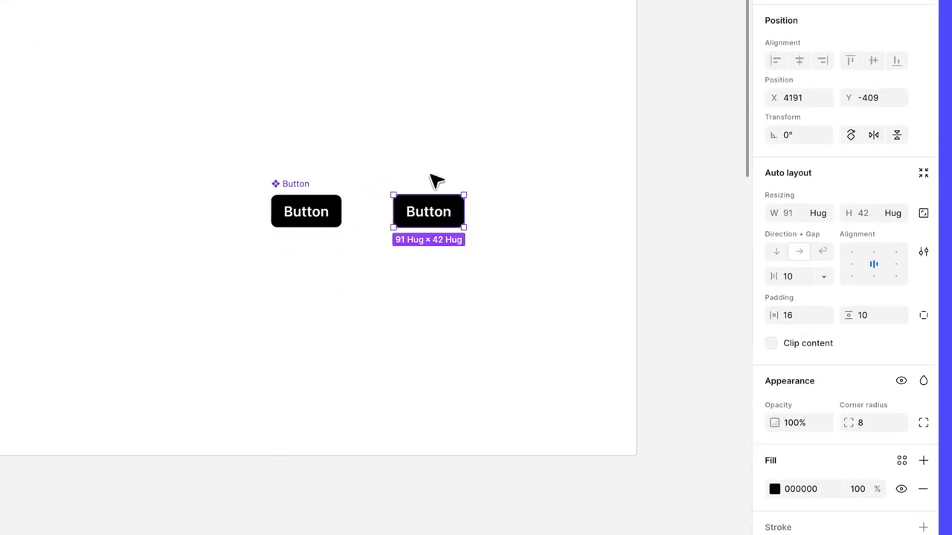
pyautogui.rightClick(458, 212)
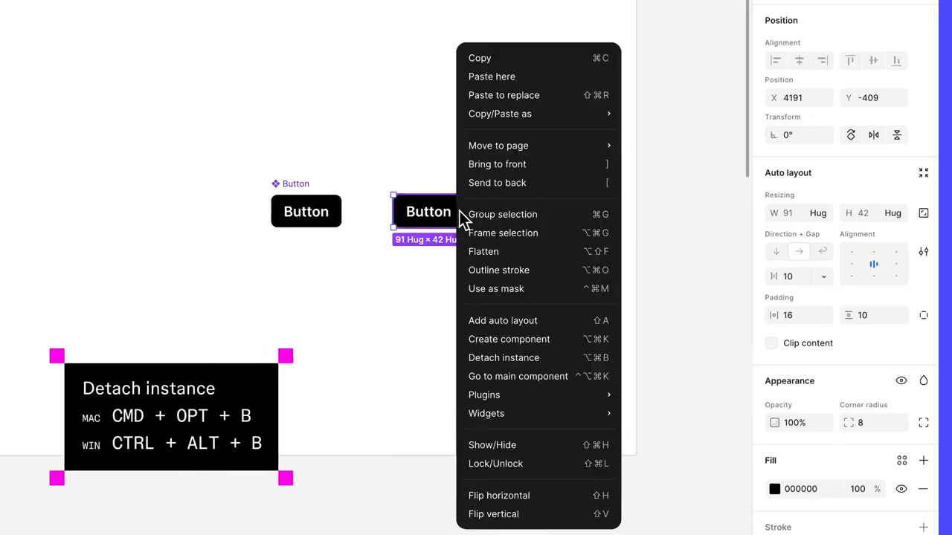
pyautogui.click(563, 363)
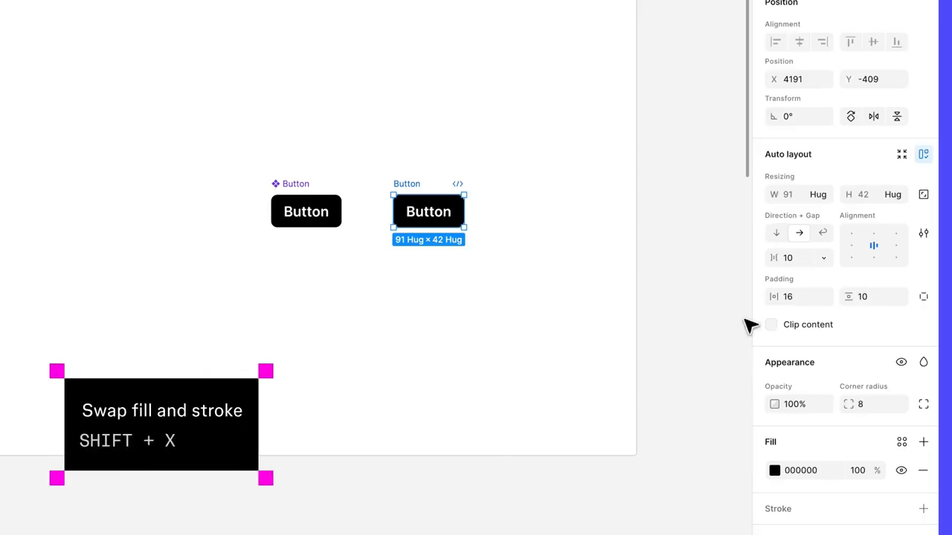
# Swap the detached button's fill and stroke, and set its text fill to 000000
pyautogui.scroll(-5, 834, 364)
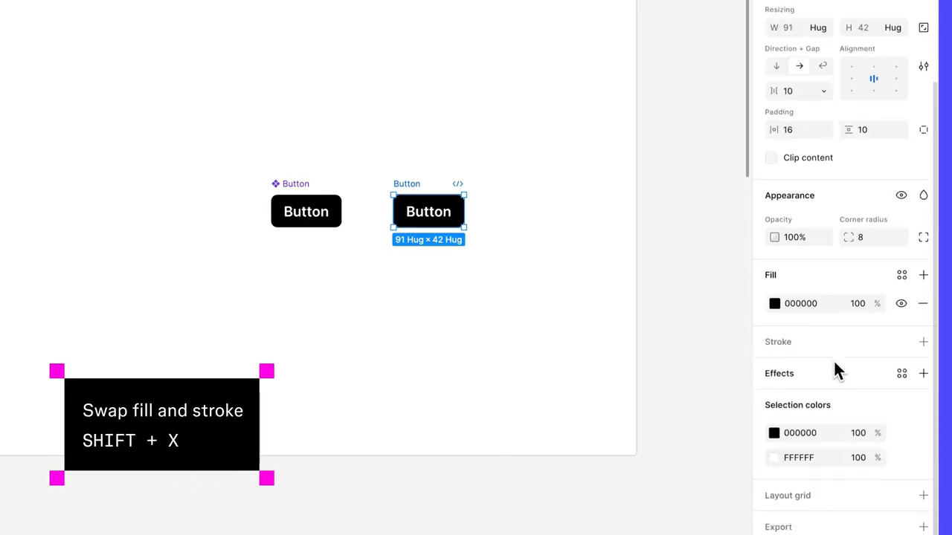
pyautogui.hotkey('shift', 'x')
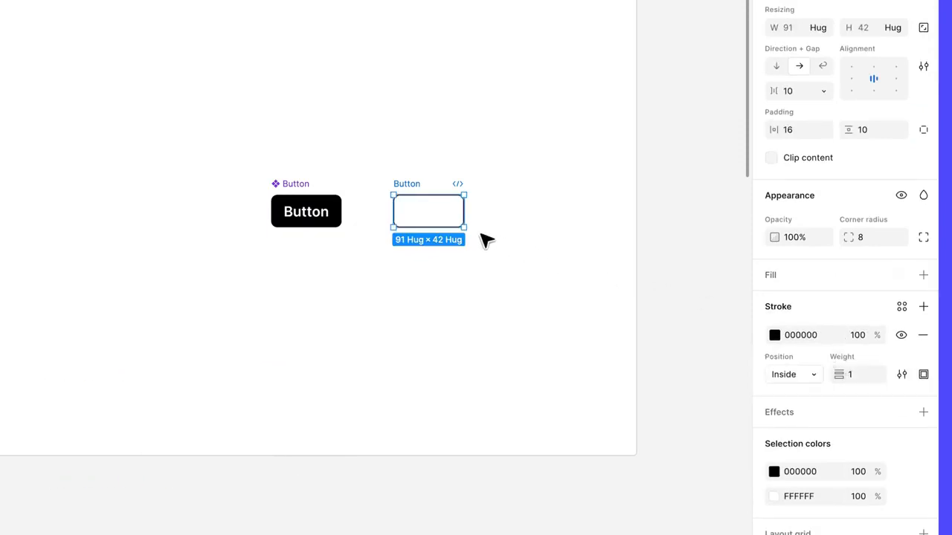
pyautogui.doubleClick(444, 214)
pyautogui.click(801, 421)
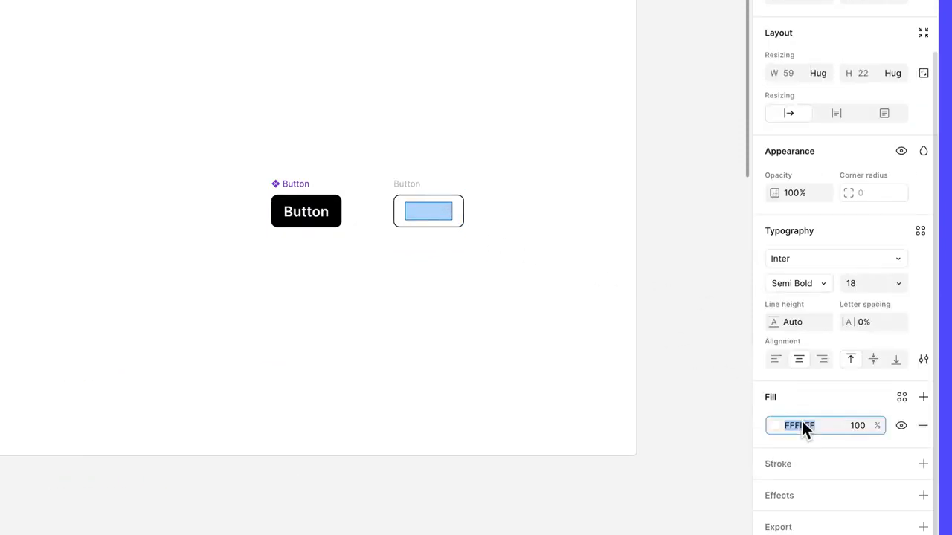
pyautogui.write('000000')
pyautogui.press('Return')
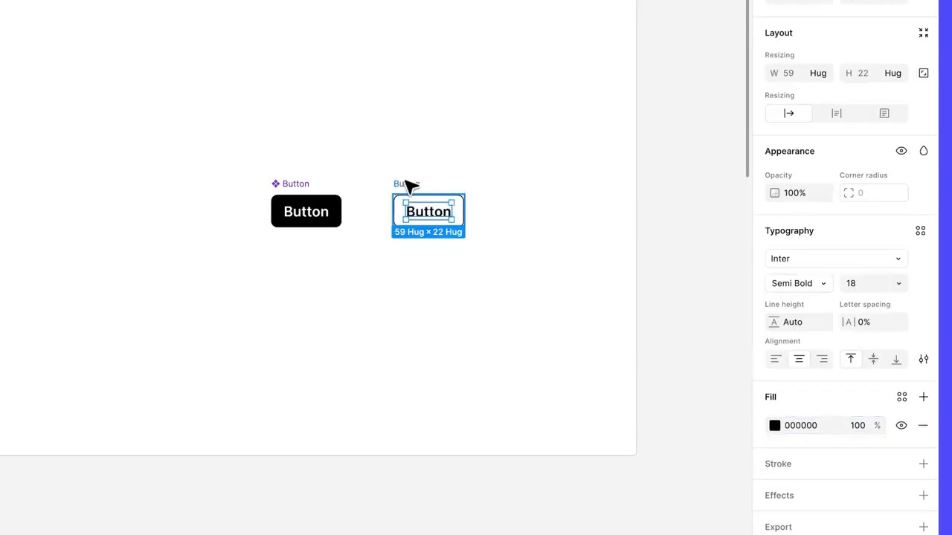
# Add a fill with hex colour FFFDF8 to the detached button's frame
pyautogui.click(408, 186)
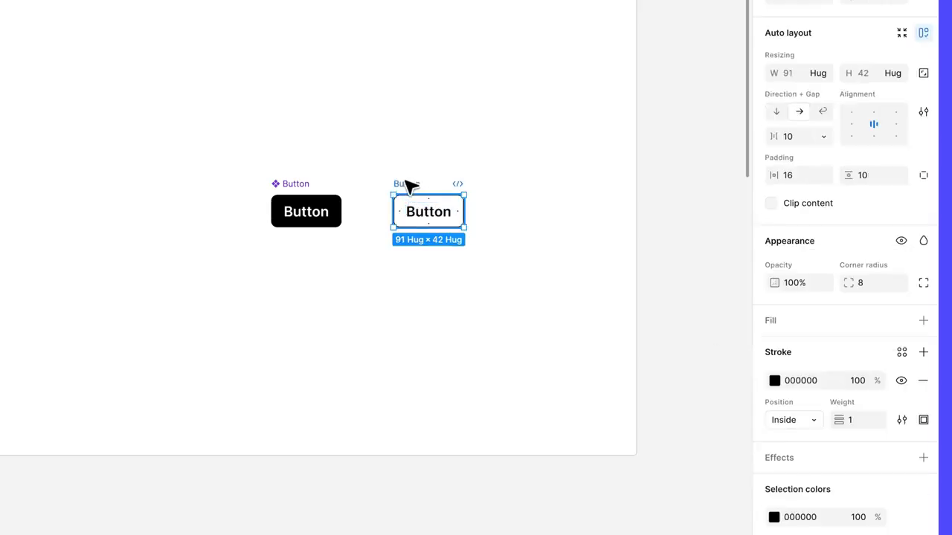
pyautogui.click(923, 320)
pyautogui.write('FFFDF8')
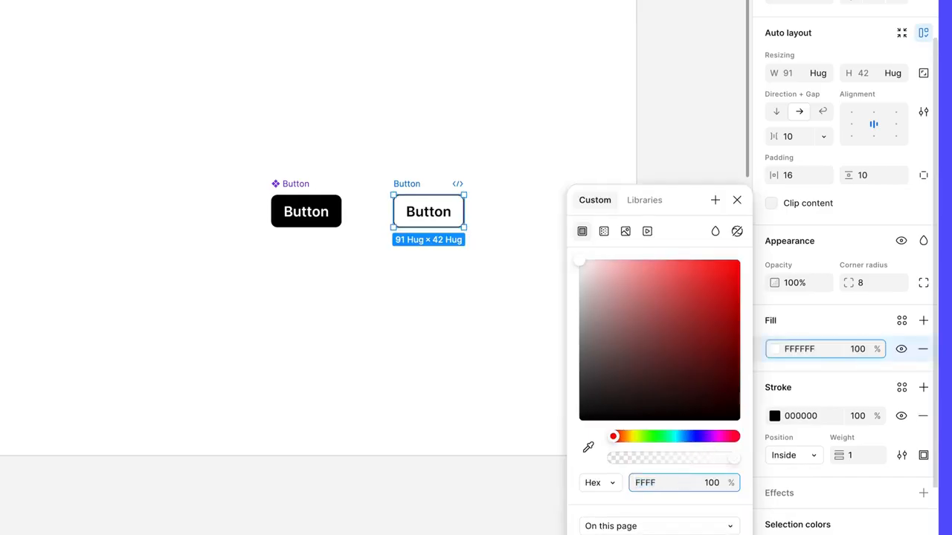
pyautogui.press('Return')
pyautogui.press('Return')
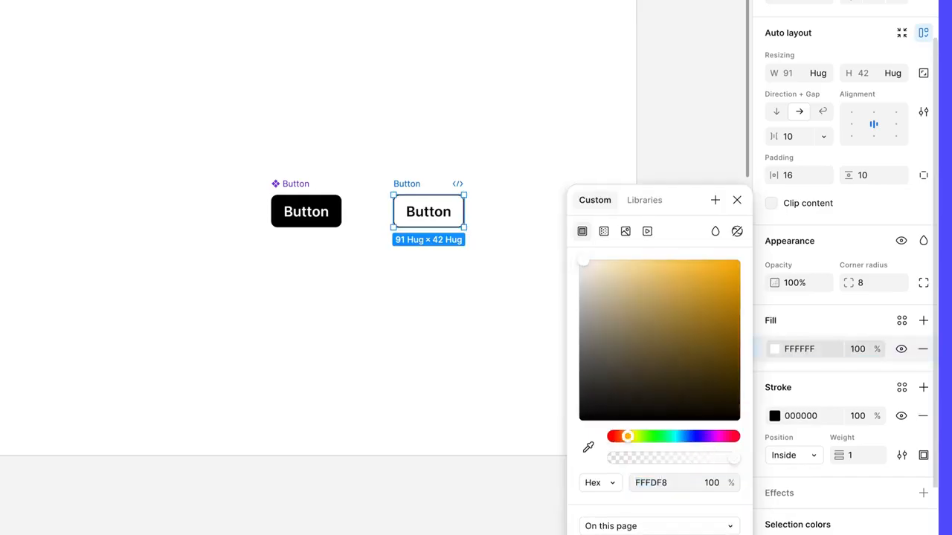
# Replace the outlined button's label text with "Back to top ↑"
pyautogui.click(736, 201)
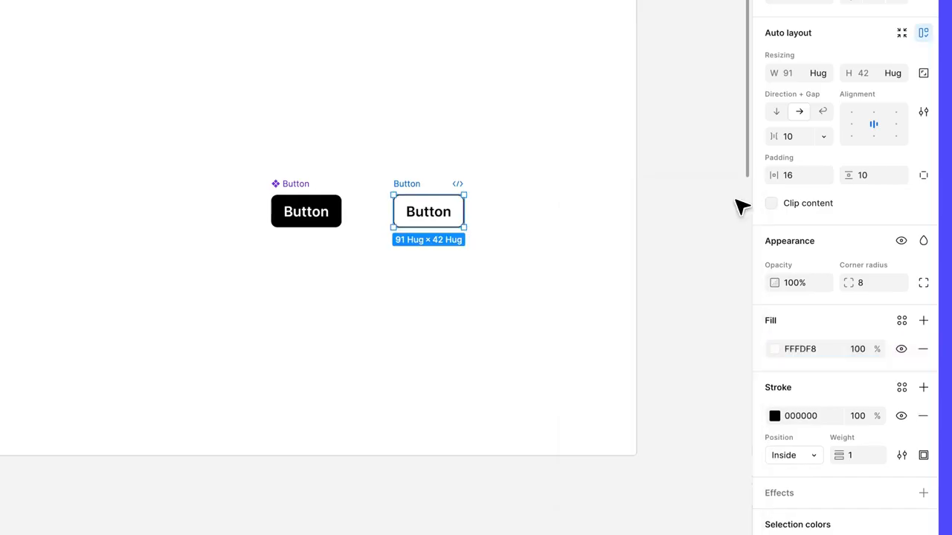
pyautogui.doubleClick(438, 211)
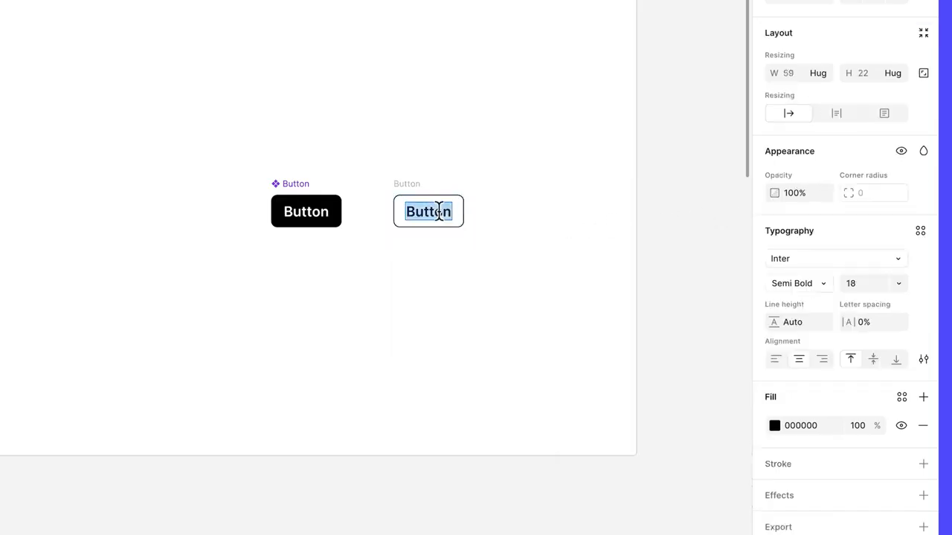
pyautogui.write('Back to top')
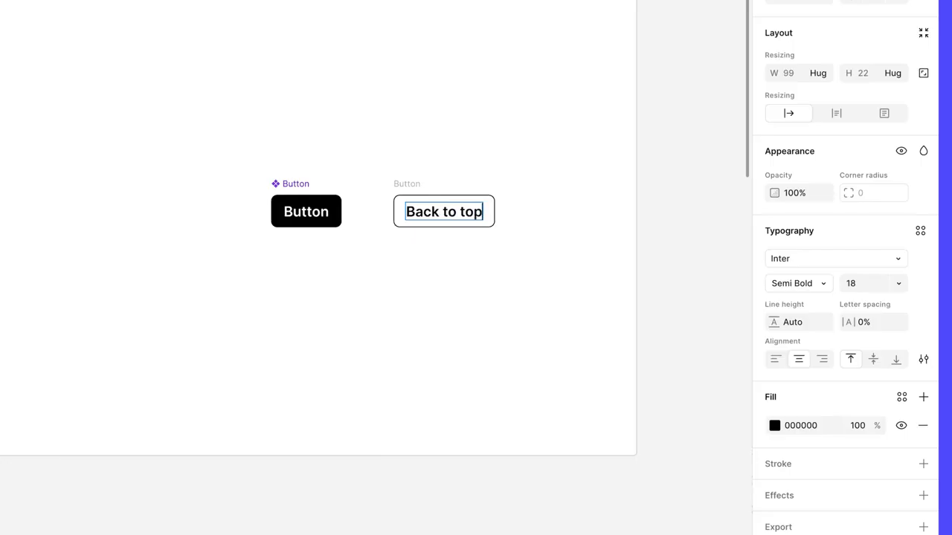
pyautogui.write(' ^^')
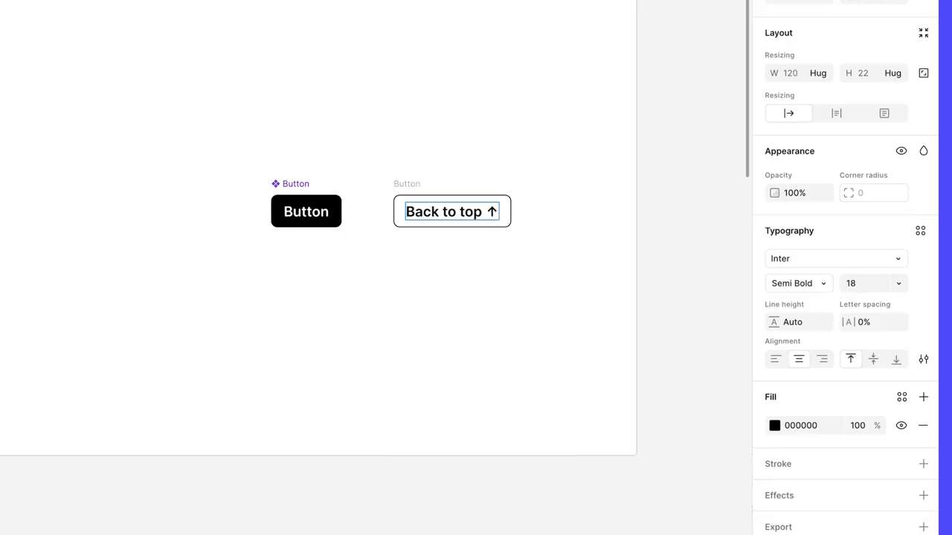
pyautogui.press('Escape')
pyautogui.press('Escape')
# Turn the outlined button frame into a component and rename it Button/secondary
pyautogui.click(413, 185)
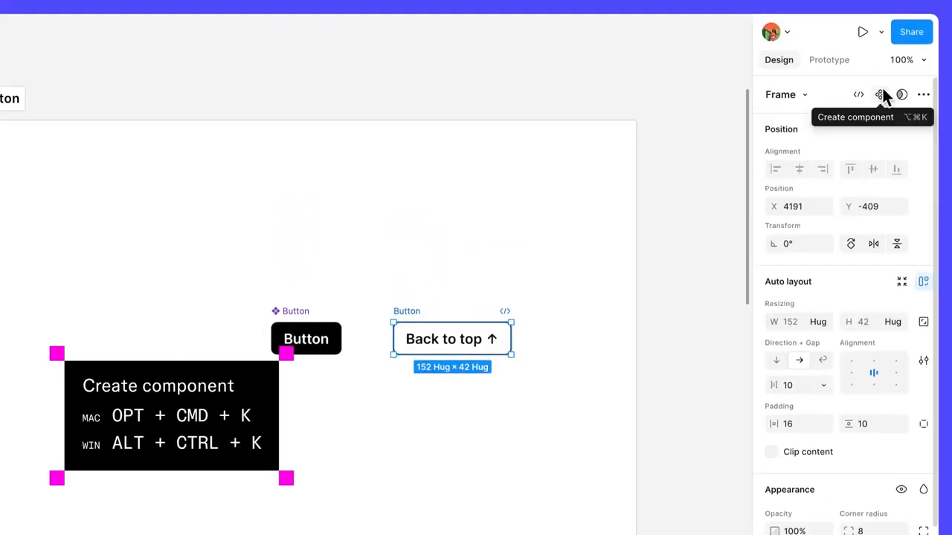
pyautogui.click(882, 92)
pyautogui.press('super+r')
pyautogui.press('Right')
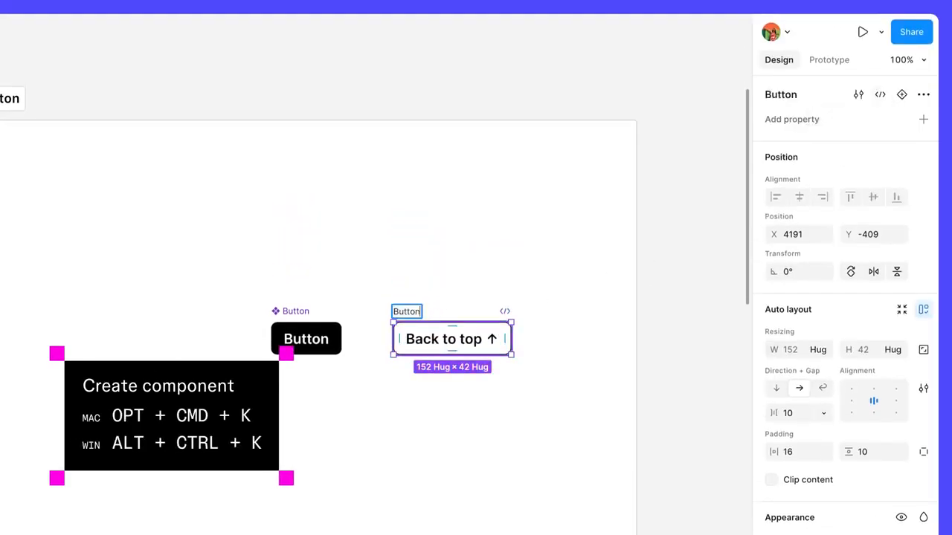
pyautogui.write('/secondary')
pyautogui.press('Return')
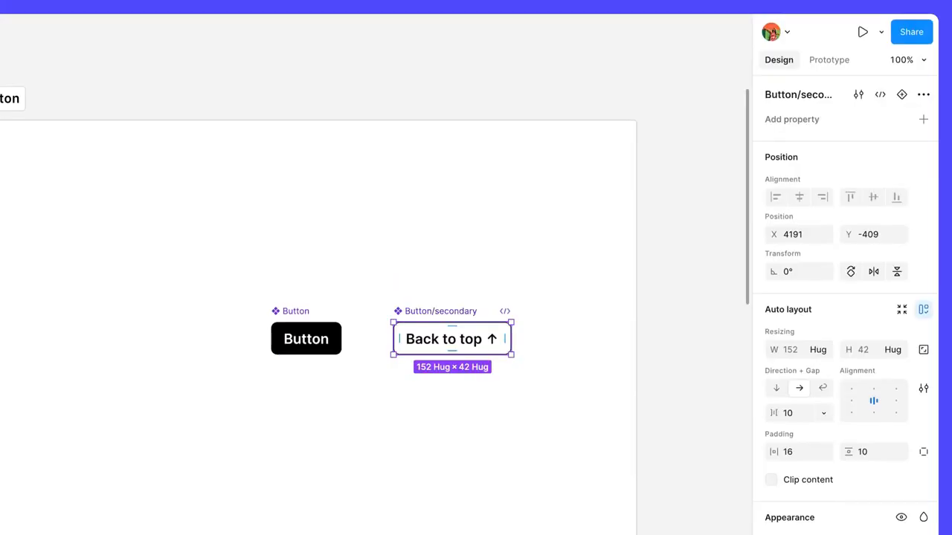
# Rename the black Button main component to Button/primary
pyautogui.doubleClick(299, 313)
pyautogui.press('Right')
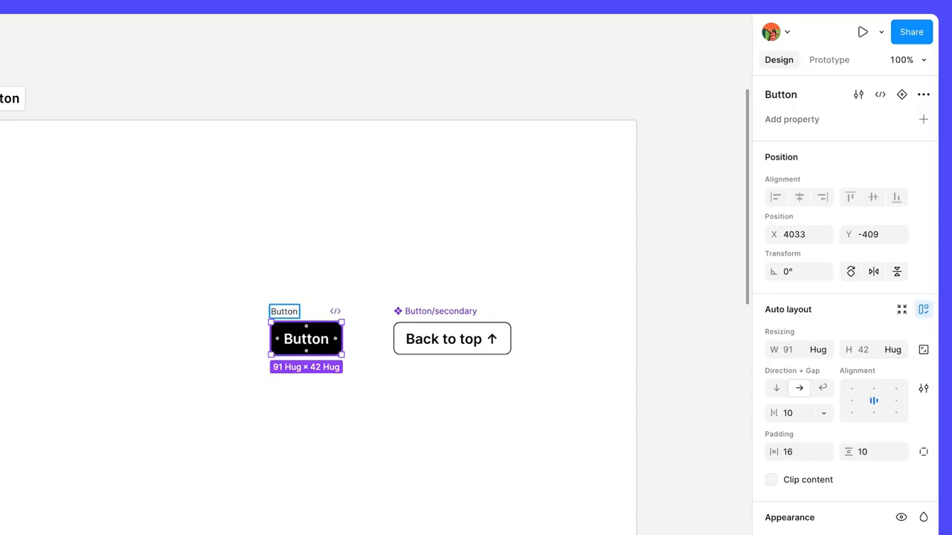
pyautogui.write('/primary')
pyautogui.press('Return')
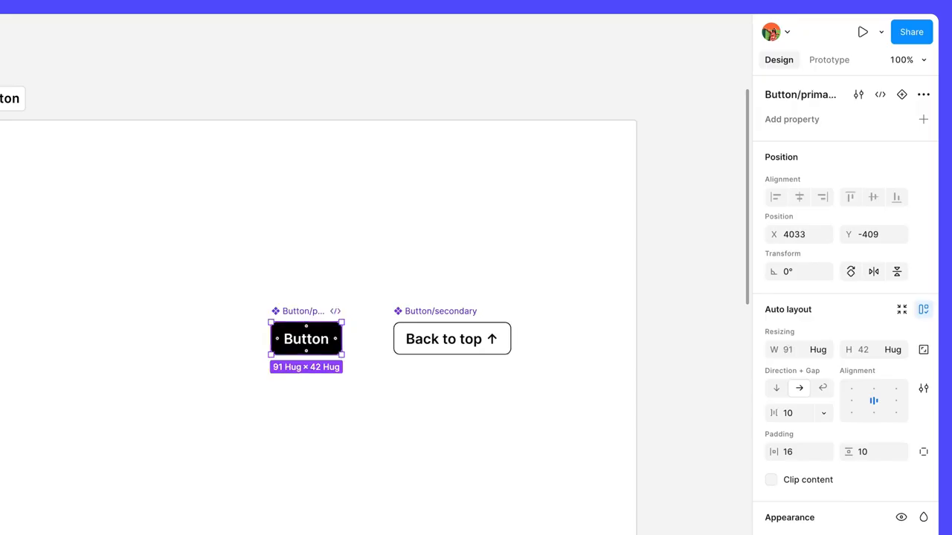
pyautogui.click(325, 270)
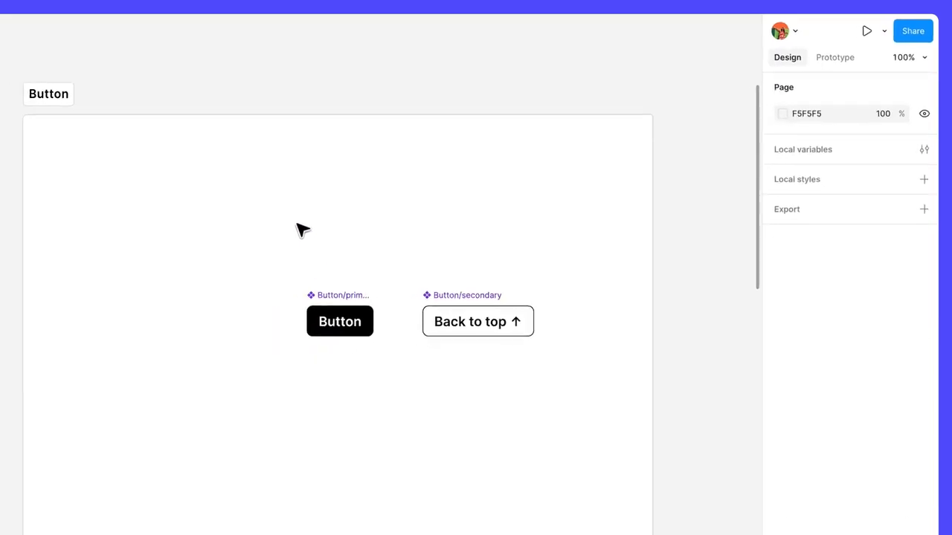
# Place an instance of the secondary button just above the footer of the Case study frame on the Designs page
pyautogui.click(71, 144)
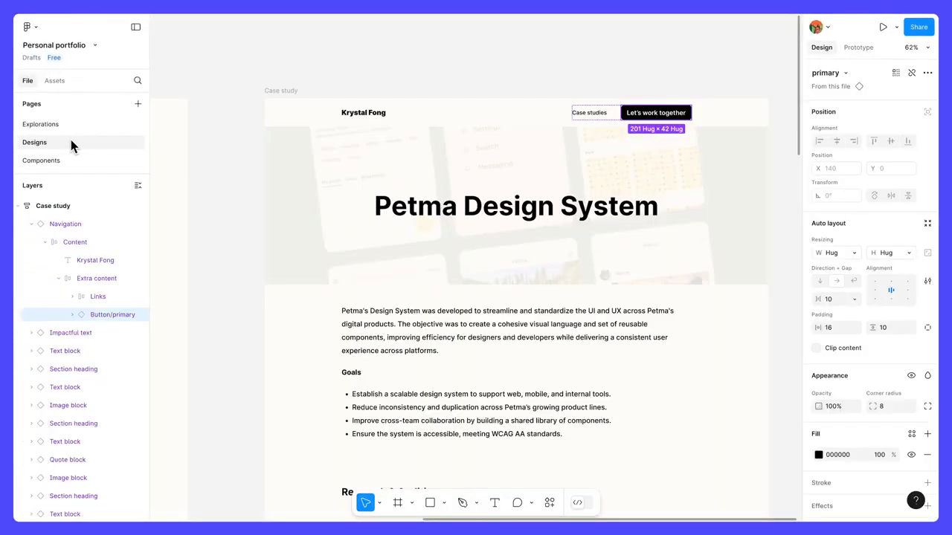
pyautogui.moveTo(797, 74); pyautogui.dragTo(766, 451)
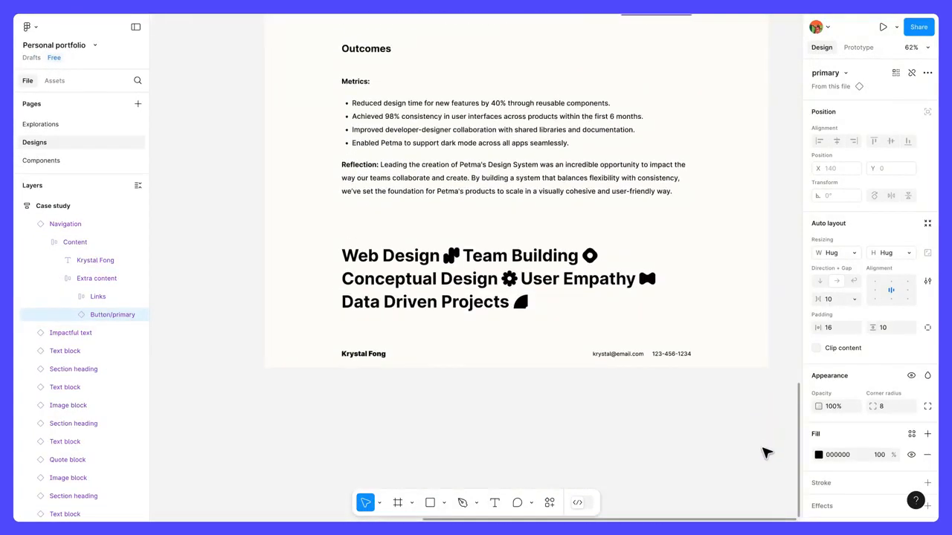
pyautogui.click(58, 81)
pyautogui.scroll(-5, 78, 142)
pyautogui.moveTo(68, 465); pyautogui.dragTo(632, 318)
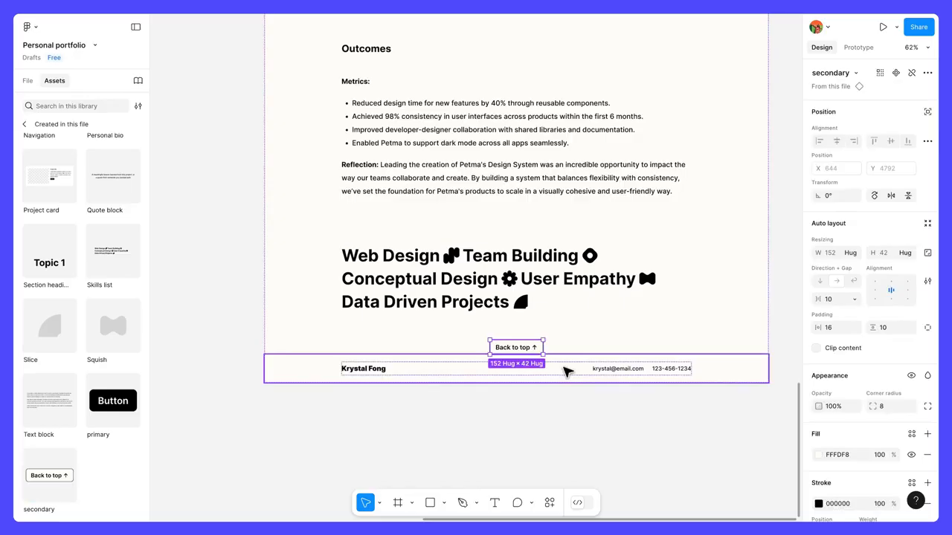
pyautogui.moveTo(536, 353)
pyautogui.mouseDown()
pyautogui.moveTo(546, 281)
pyautogui.moveTo(536, 227)
pyautogui.moveTo(537, 334)
pyautogui.mouseUp()
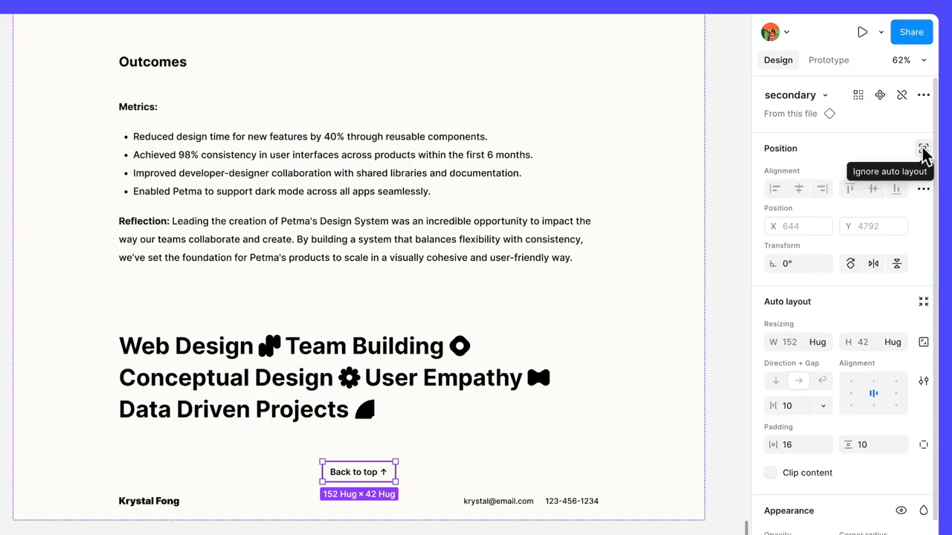
# Make the Back to top button ignore auto layout and move it beside the footer's contact details, at about X 1259, Y 4813
pyautogui.click(923, 153)
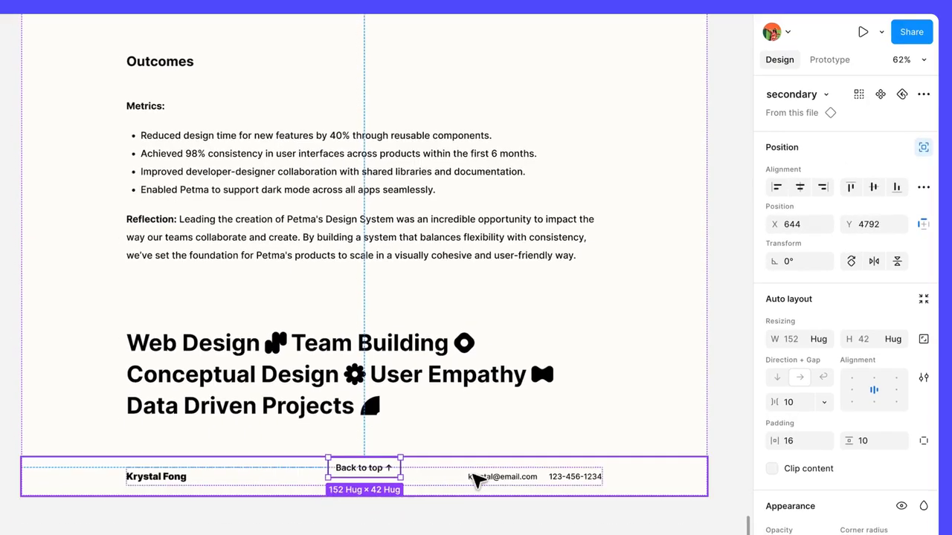
pyautogui.moveTo(372, 472); pyautogui.dragTo(636, 365)
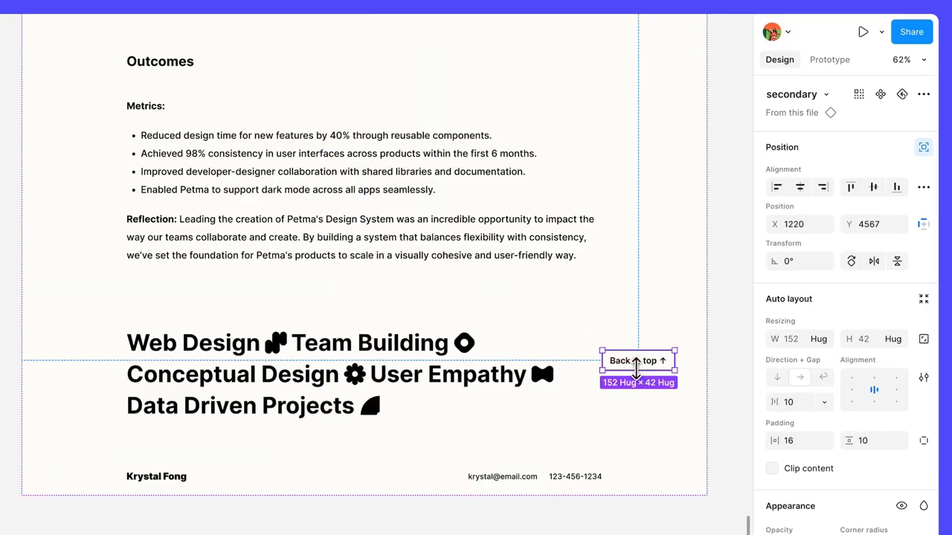
pyautogui.moveTo(647, 364); pyautogui.dragTo(666, 484)
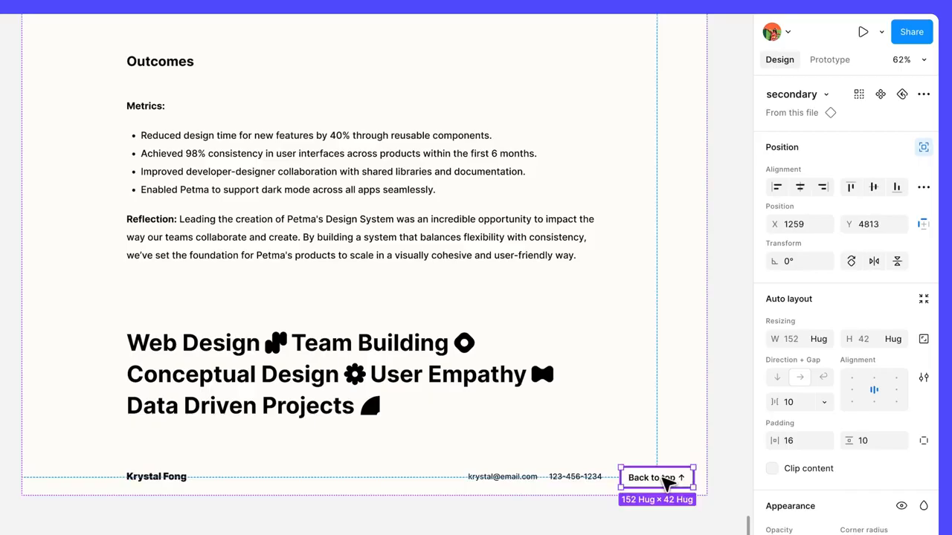
# Set the Back to top button's scroll behavior position to Fixed (stay in place) and show the file's layer list
pyautogui.click(839, 66)
pyautogui.click(917, 143)
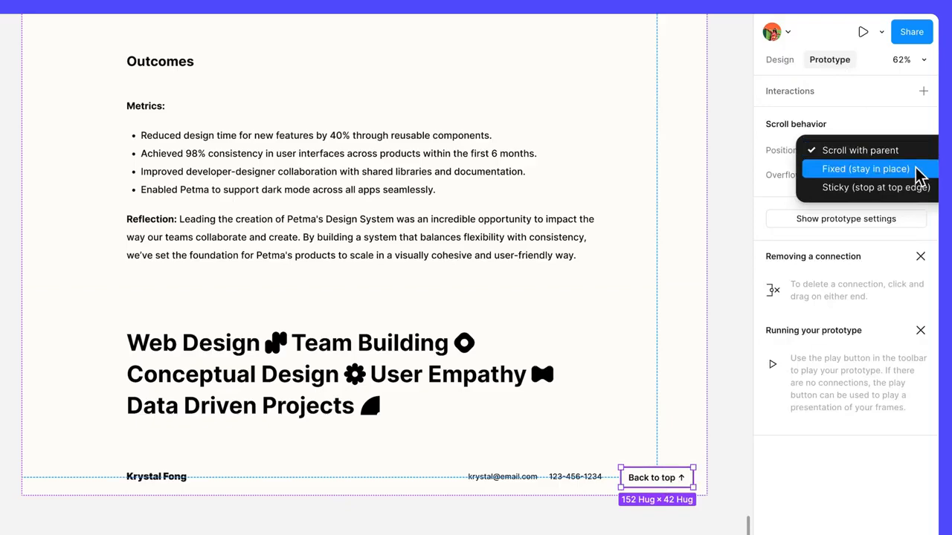
pyautogui.click(921, 172)
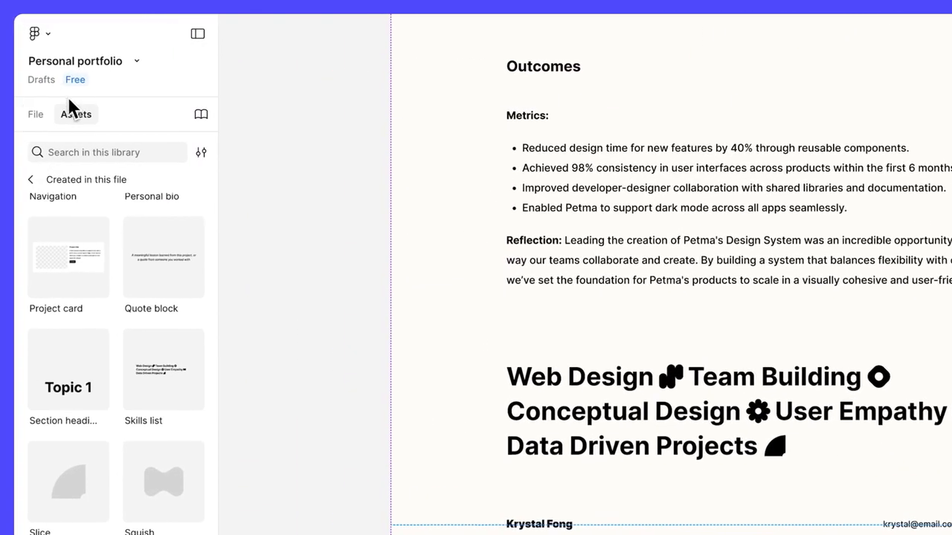
pyautogui.click(30, 116)
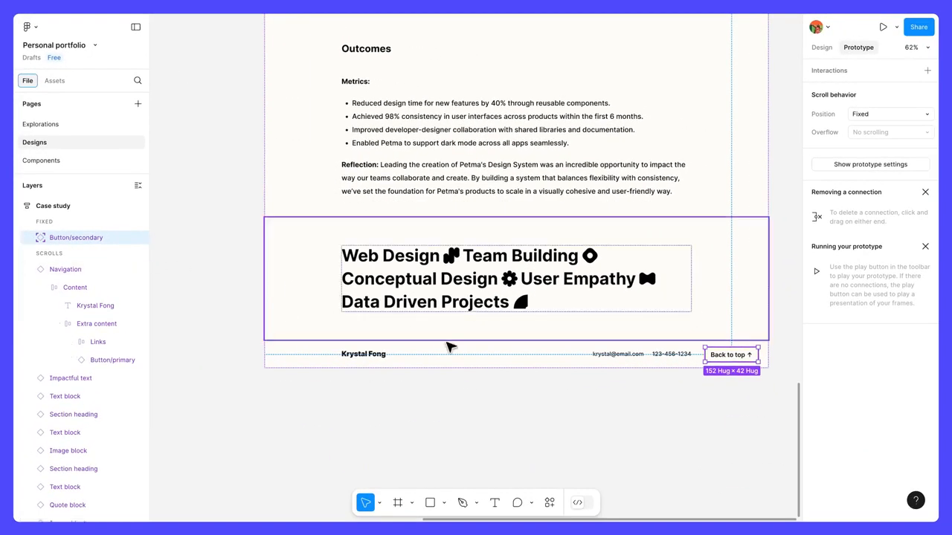
# Preview the Case study prototype and scroll down to check the fixed Back to top button
pyautogui.hotkey('shift', 'space')
pyautogui.scroll(-8, 453, 173)
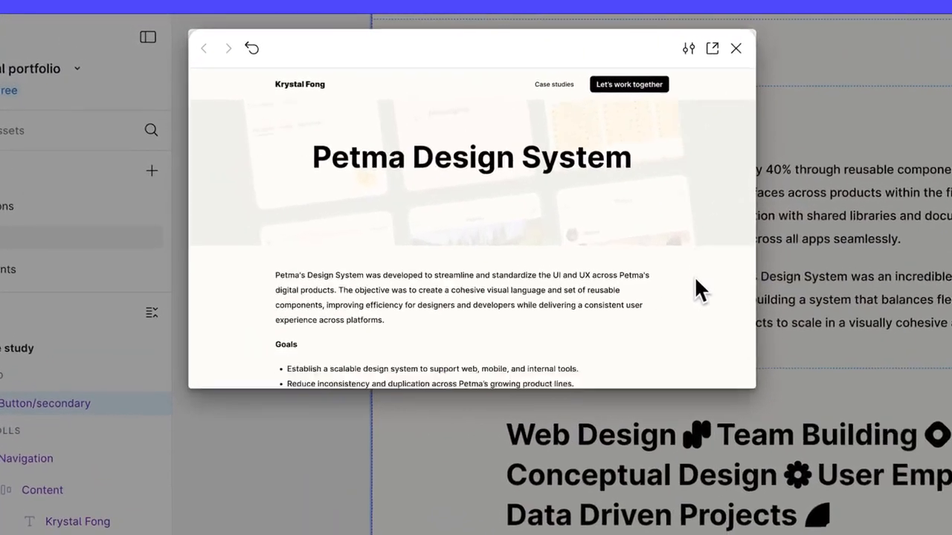
pyautogui.scroll(-10, 699, 292)
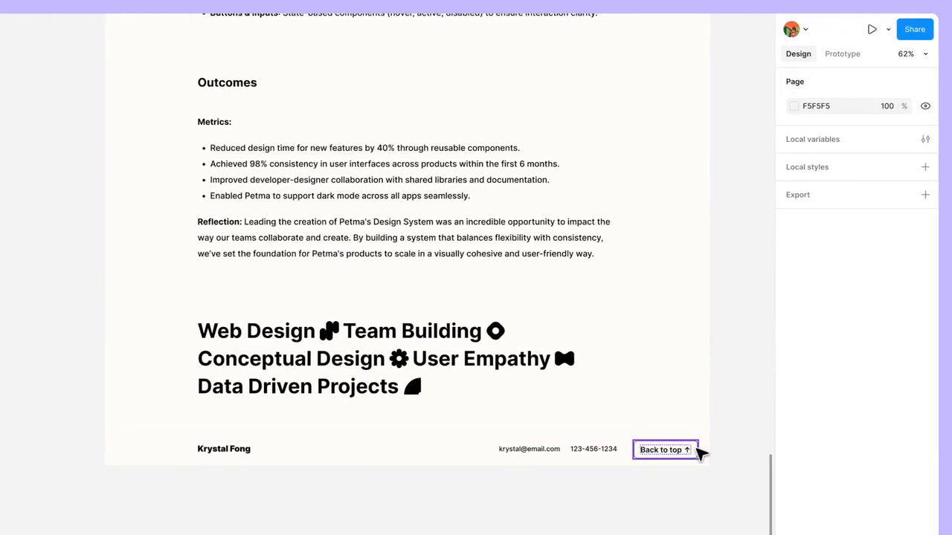
# Set the Back to top button's constraints to Right and Bottom
pyautogui.click(696, 450)
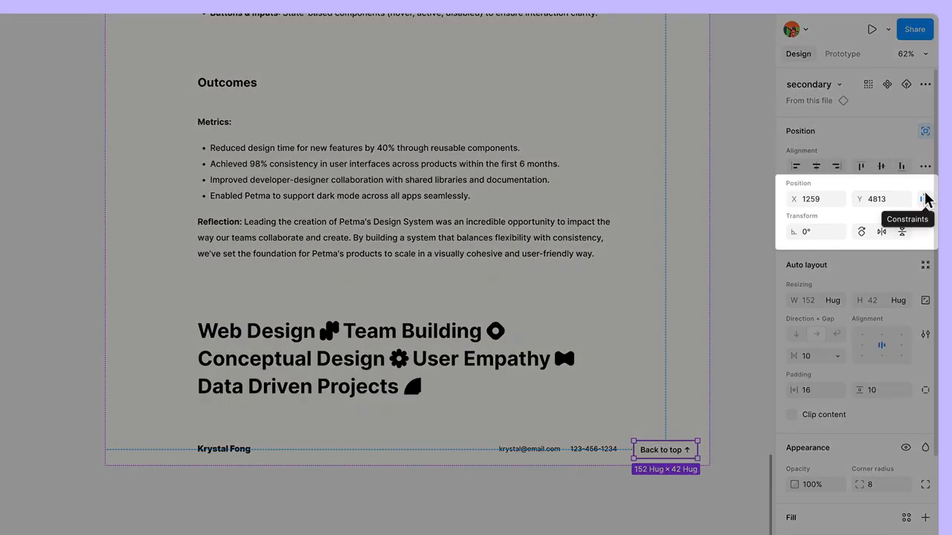
pyautogui.click(924, 199)
pyautogui.click(881, 258)
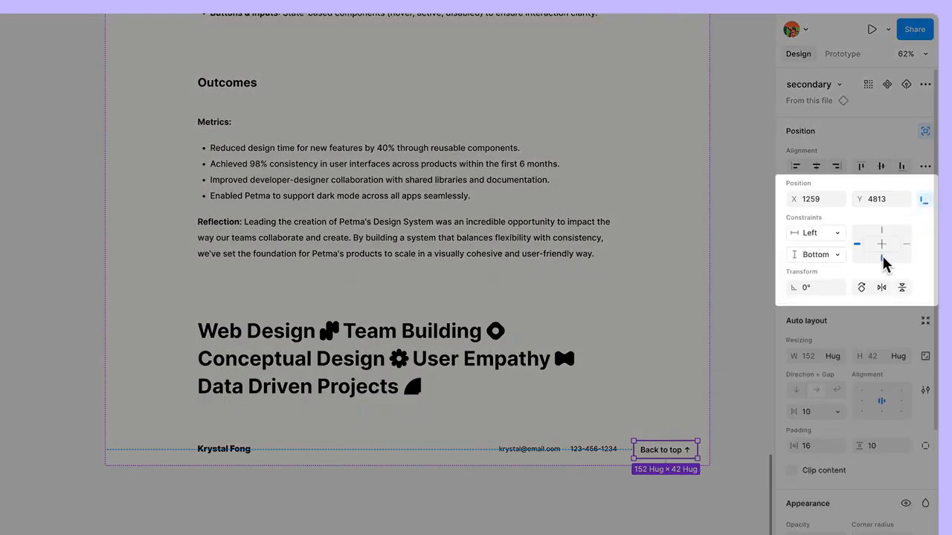
pyautogui.click(906, 246)
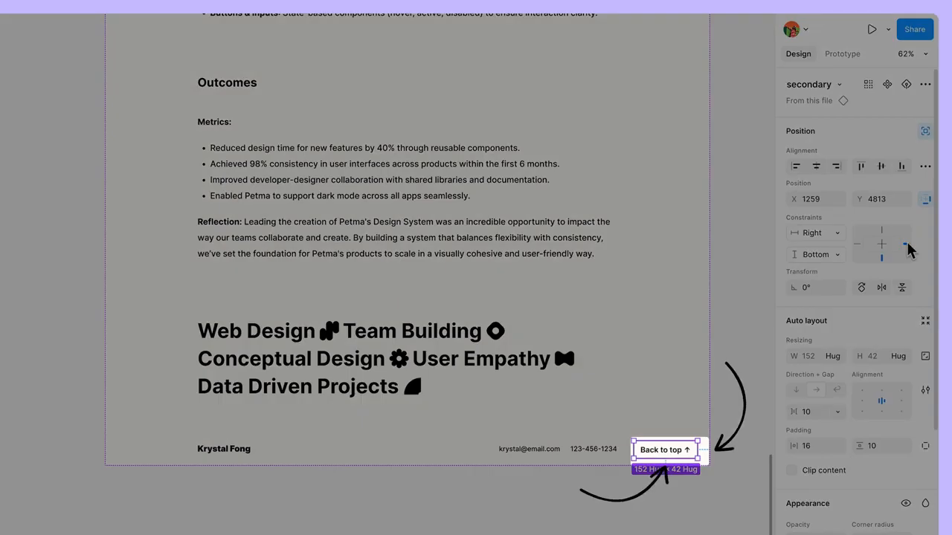
# Preview the prototype again, scroll through the case study and resize the preview to check the button's anchoring
pyautogui.hotkey('shift', 'space')
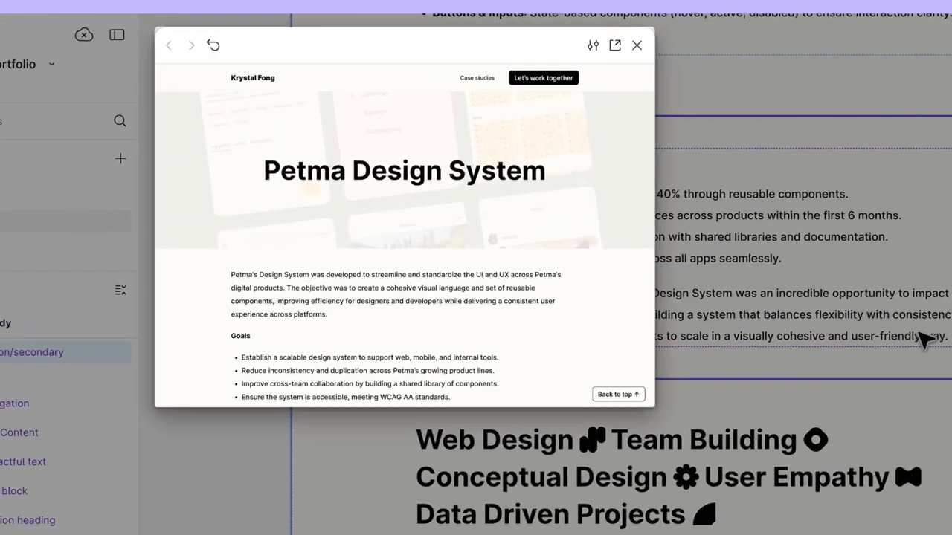
pyautogui.scroll(-3, 607, 303)
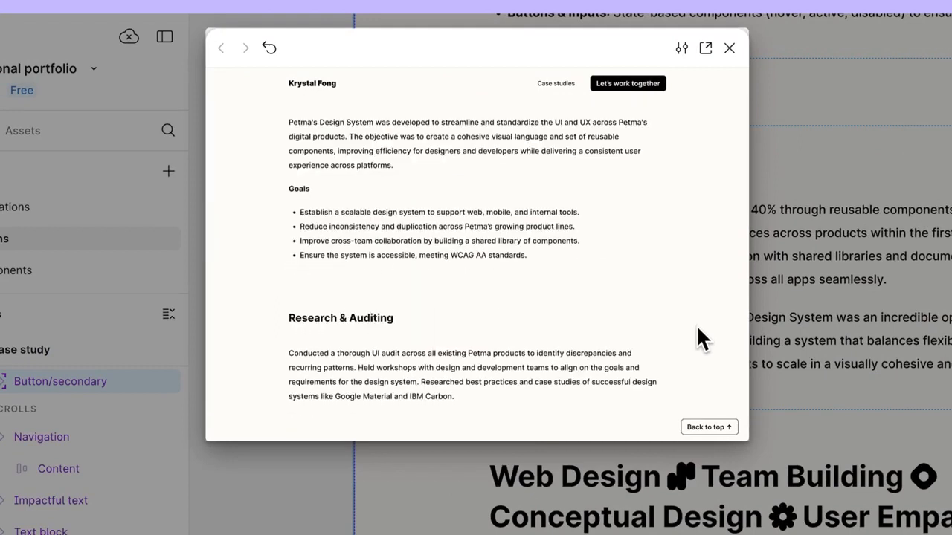
pyautogui.scroll(-10, 697, 324)
pyautogui.scroll(6, 696, 324)
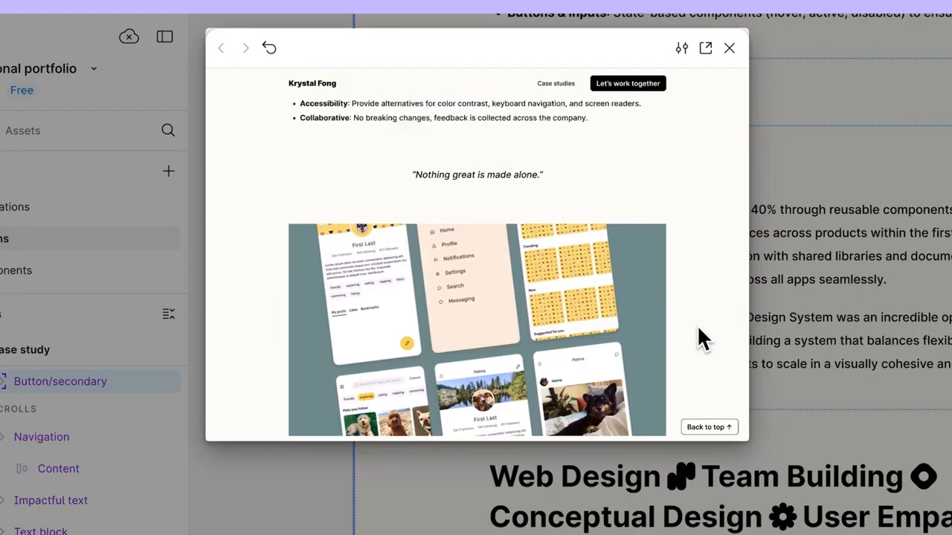
pyautogui.scroll(8, 697, 325)
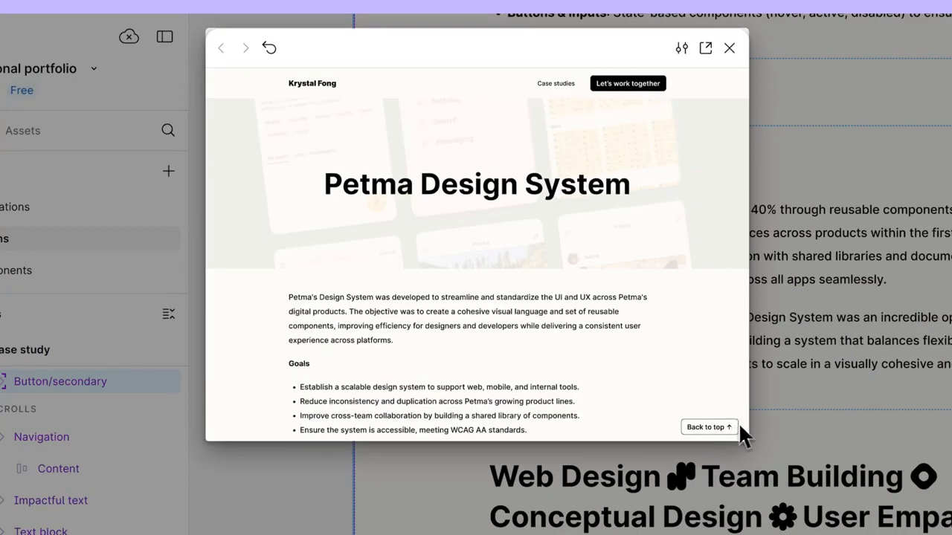
pyautogui.moveTo(746, 438)
pyautogui.mouseDown()
pyautogui.moveTo(826, 487)
pyautogui.moveTo(751, 444)
pyautogui.moveTo(748, 482)
pyautogui.moveTo(758, 431)
pyautogui.mouseUp()
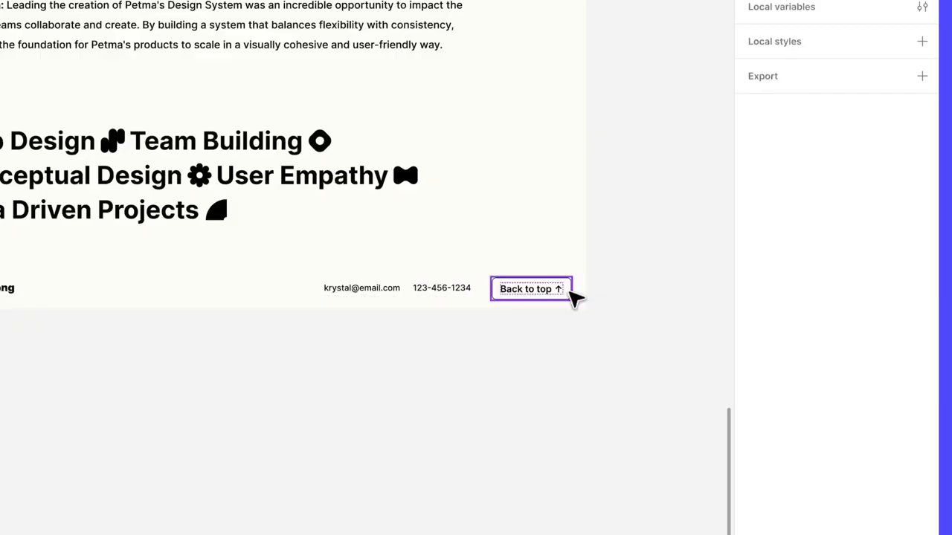
# Give the Back to top button an On click interaction that scrolls to Navigation
pyautogui.click(568, 293)
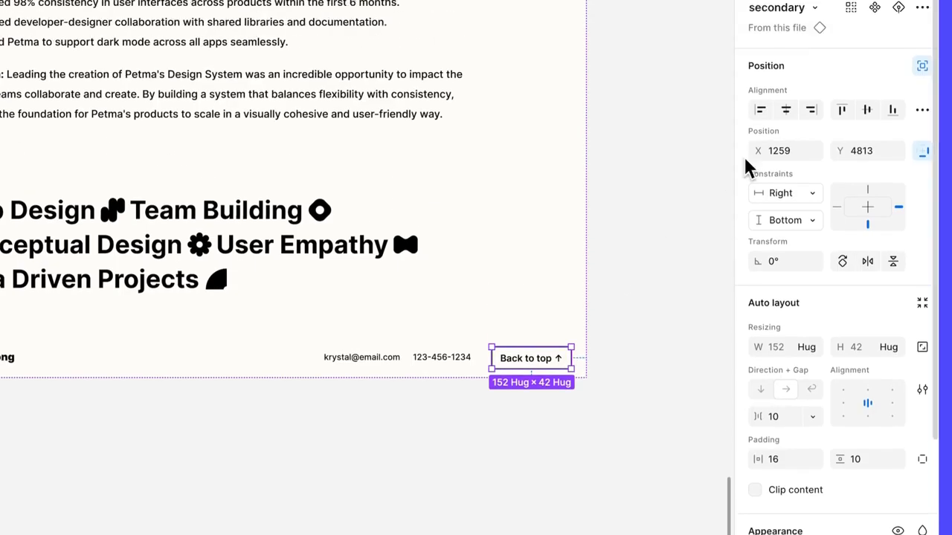
pyautogui.click(831, 67)
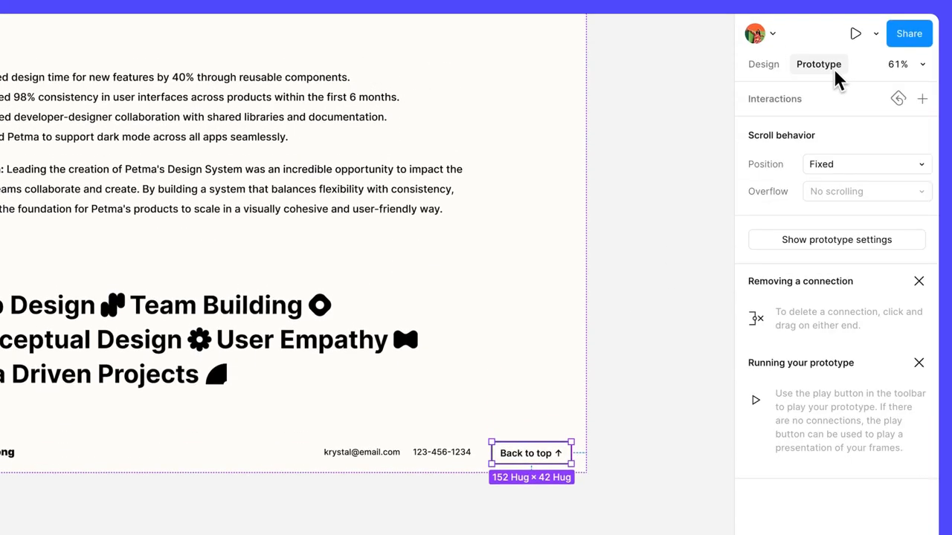
pyautogui.click(922, 100)
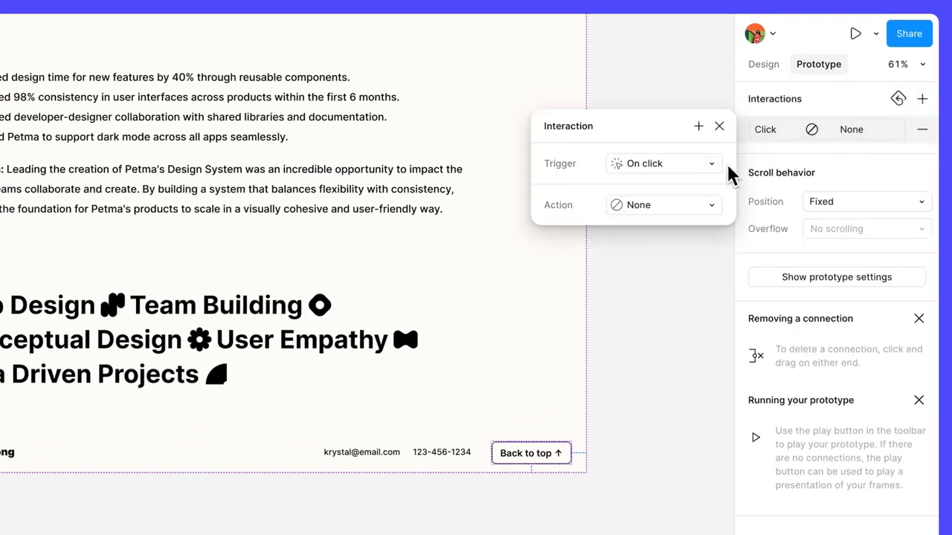
pyautogui.click(699, 209)
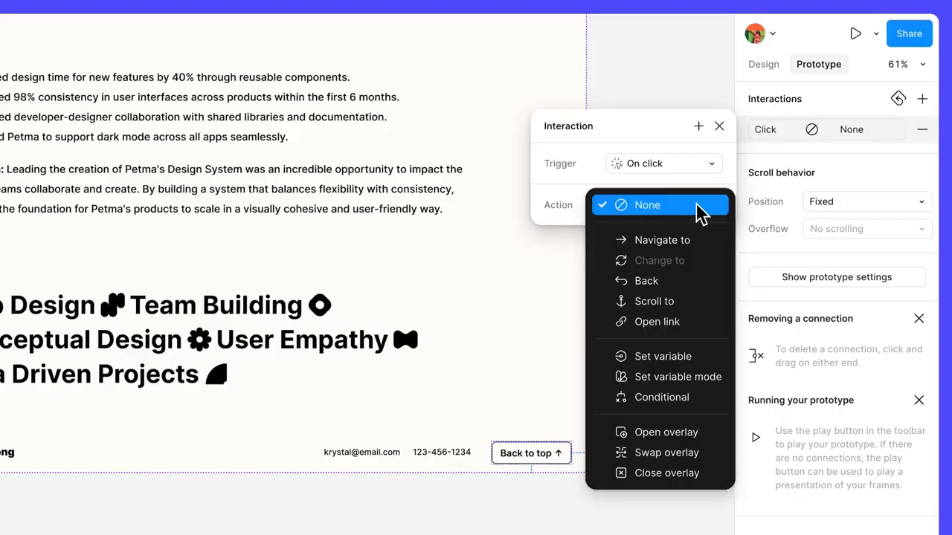
pyautogui.click(692, 305)
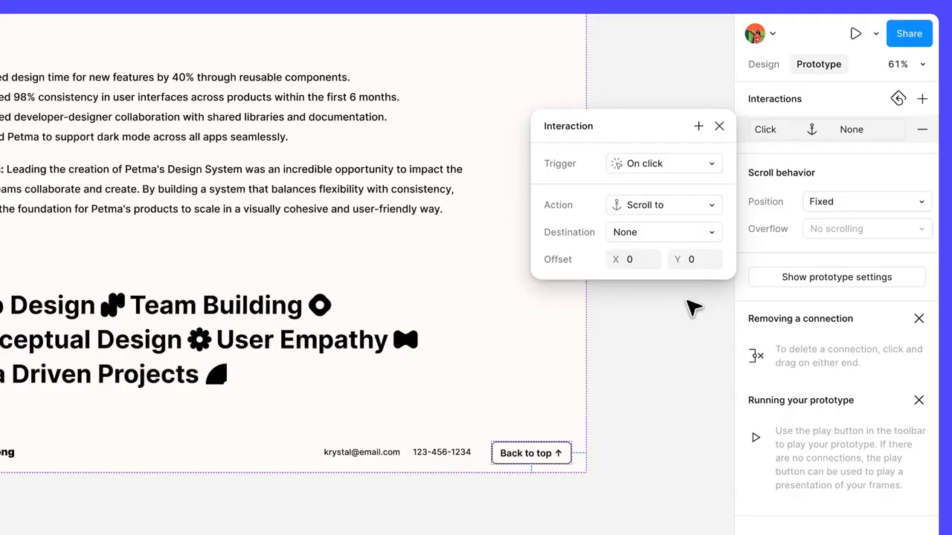
pyautogui.click(712, 233)
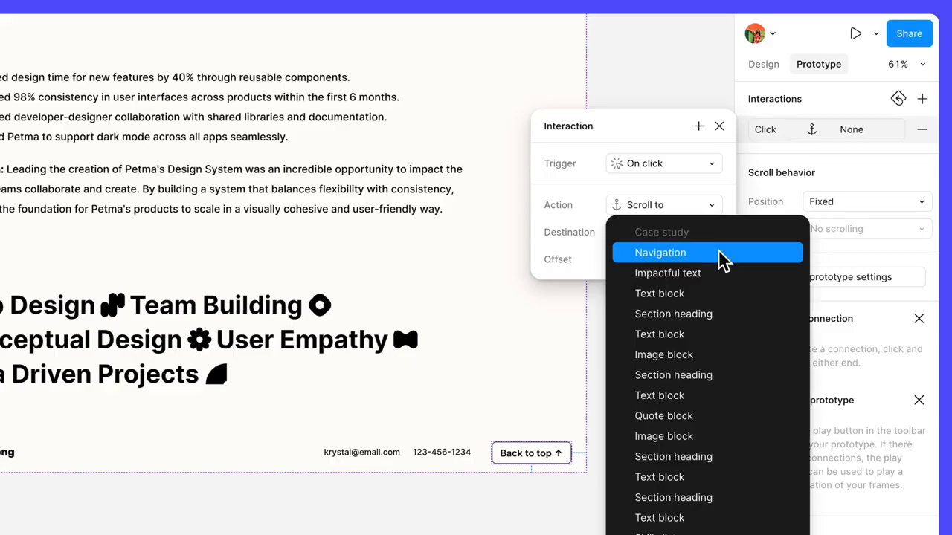
pyautogui.click(723, 256)
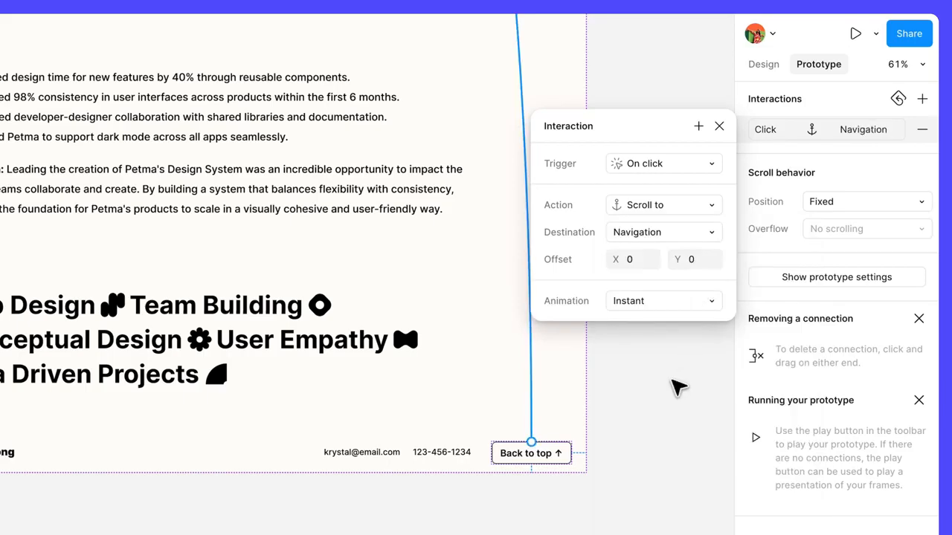
# Preview the prototype, scroll to the footer of the case study and test the Back to top button
pyautogui.hotkey('shift', 'space')
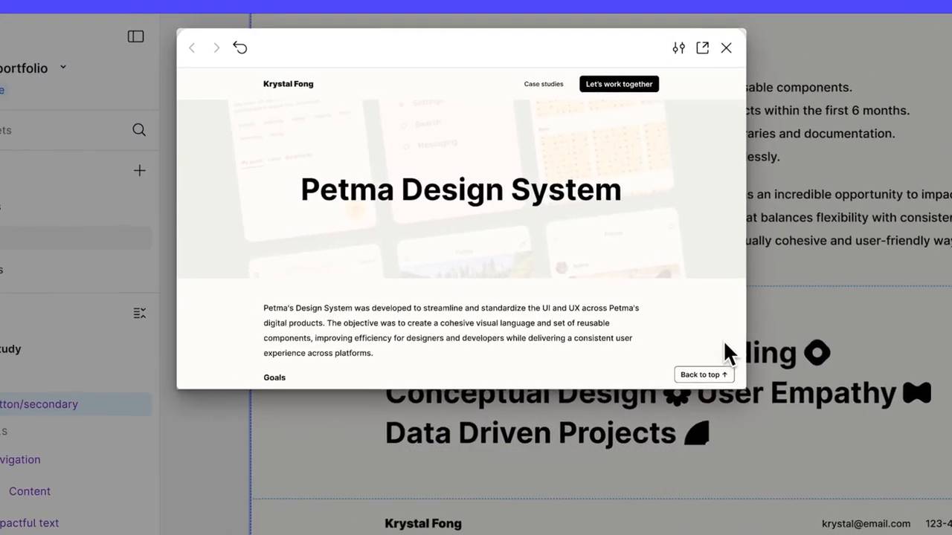
pyautogui.scroll(-8, 723, 346)
pyautogui.scroll(-10, 722, 346)
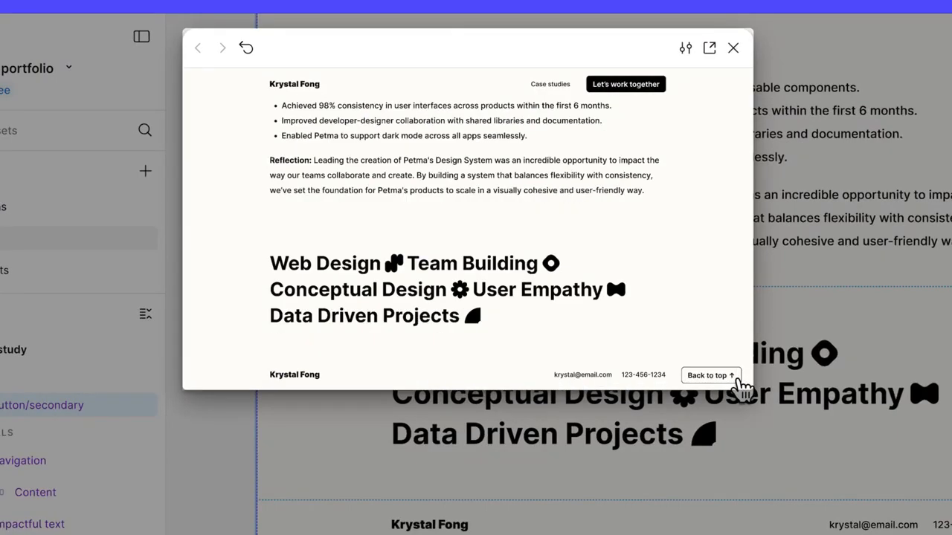
pyautogui.click(738, 380)
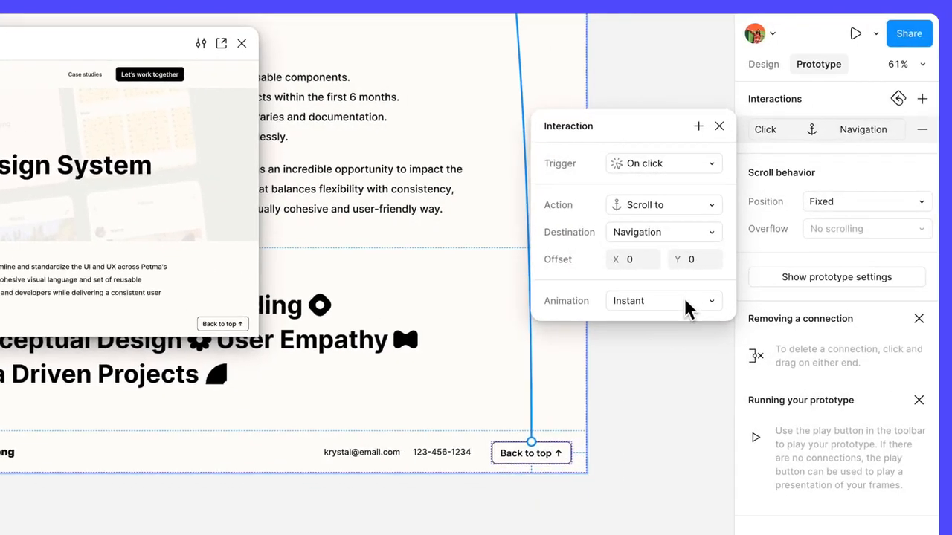
# Set the button's scroll animation to Animate with a 400 ms duration and test it in the prototype preview
pyautogui.click(687, 308)
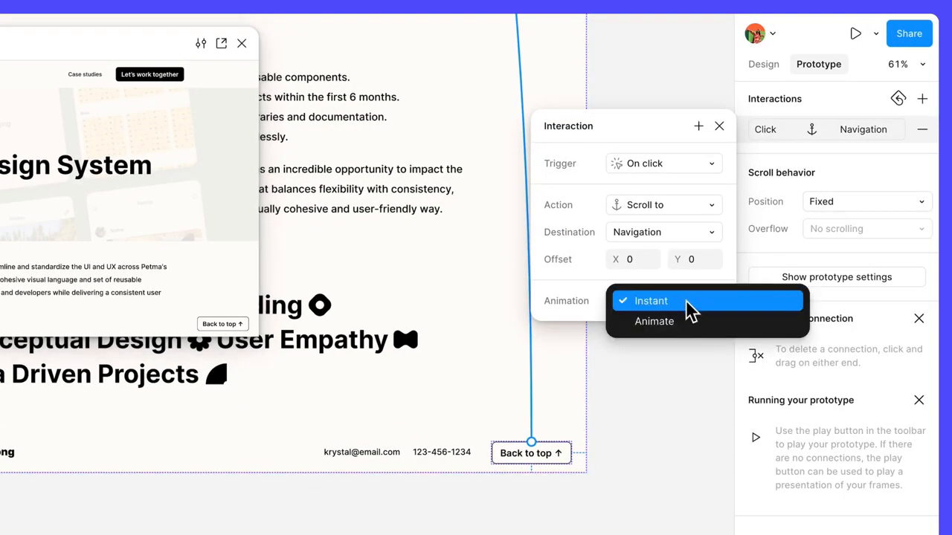
pyautogui.click(699, 322)
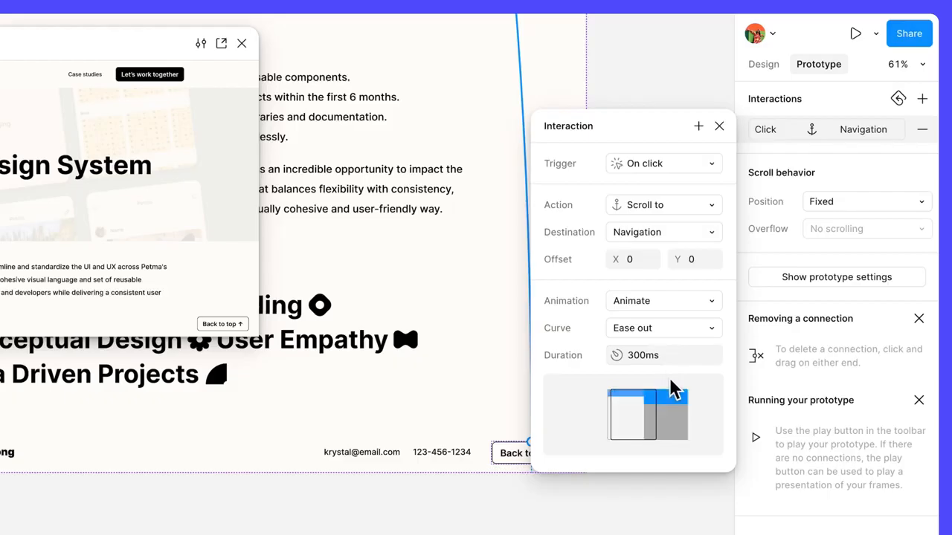
pyautogui.click(672, 356)
pyautogui.write('400')
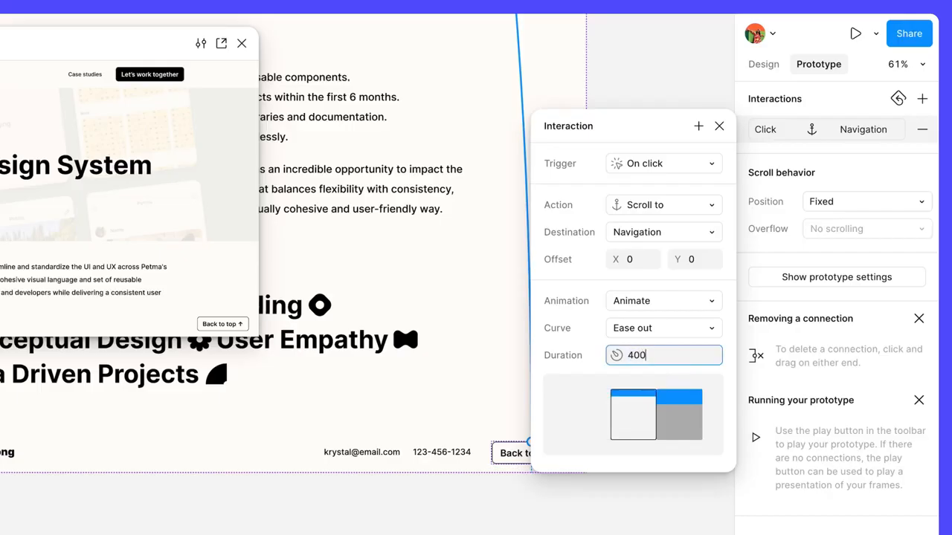
pyautogui.press('Return')
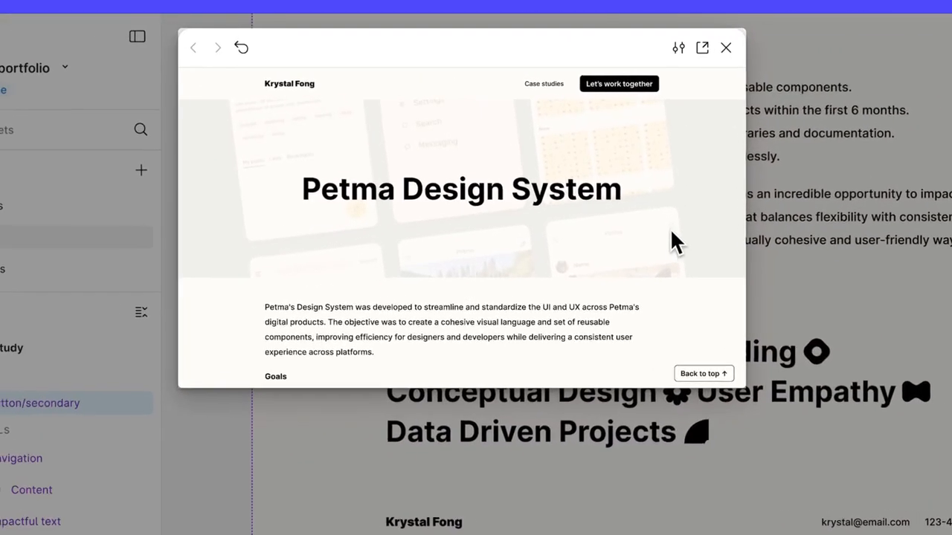
pyautogui.scroll(-10, 687, 229)
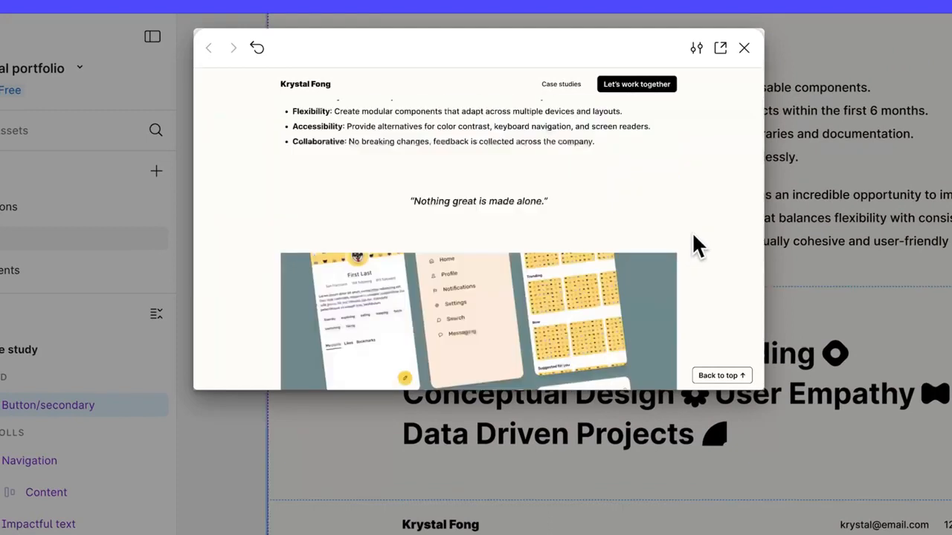
pyautogui.click(746, 376)
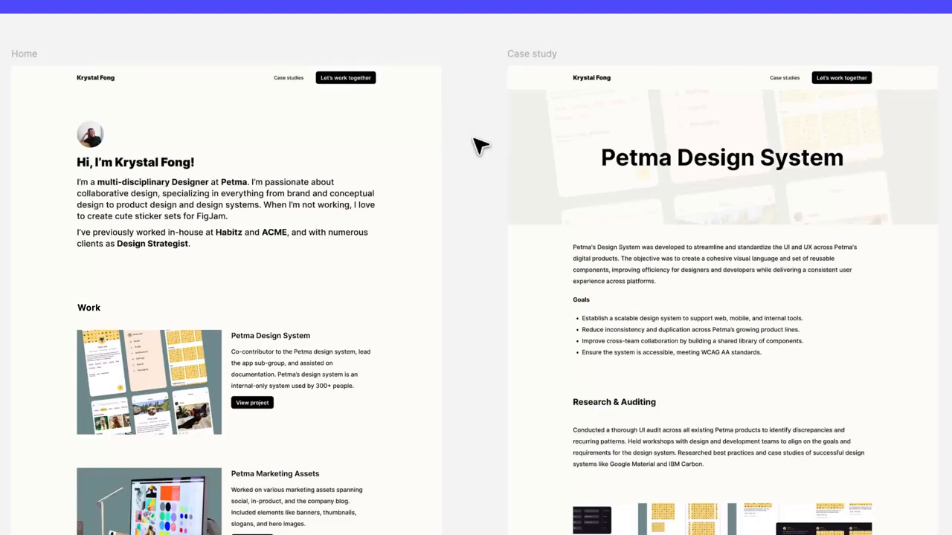
# Select the matching Case studies navigation links in the Home and Case study frames and connect them to Home's Work section heading
pyautogui.click(296, 79)
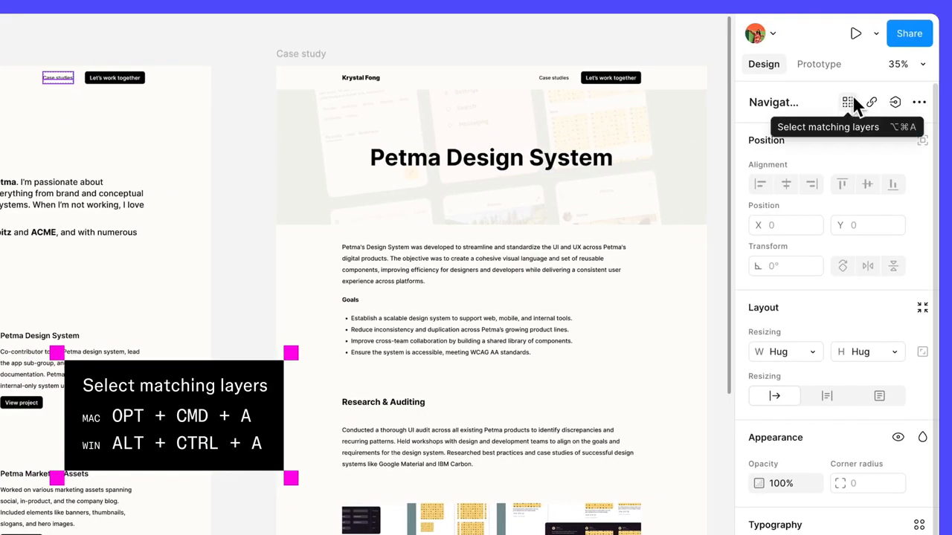
pyautogui.click(852, 95)
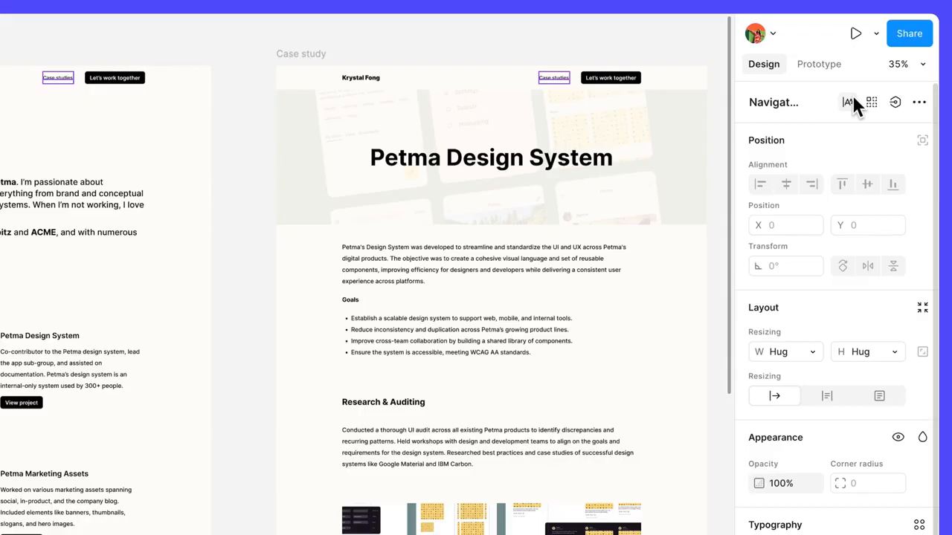
pyautogui.click(826, 59)
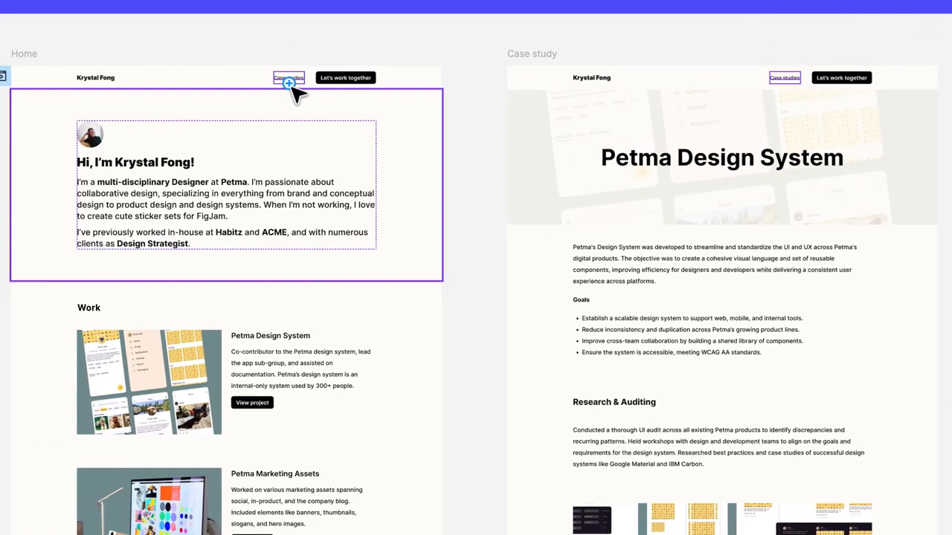
pyautogui.moveTo(289, 83); pyautogui.dragTo(119, 308)
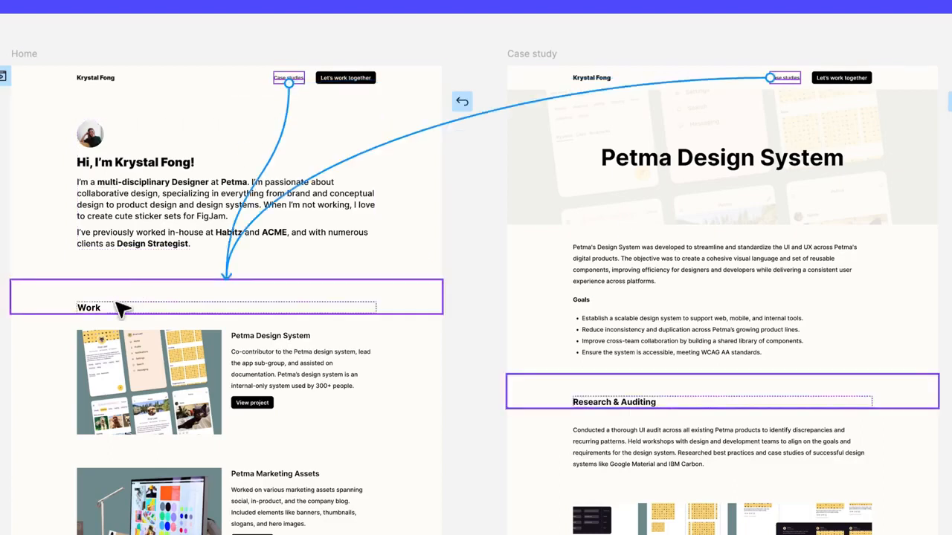
pyautogui.moveTo(119, 308); pyautogui.dragTo(119, 308)
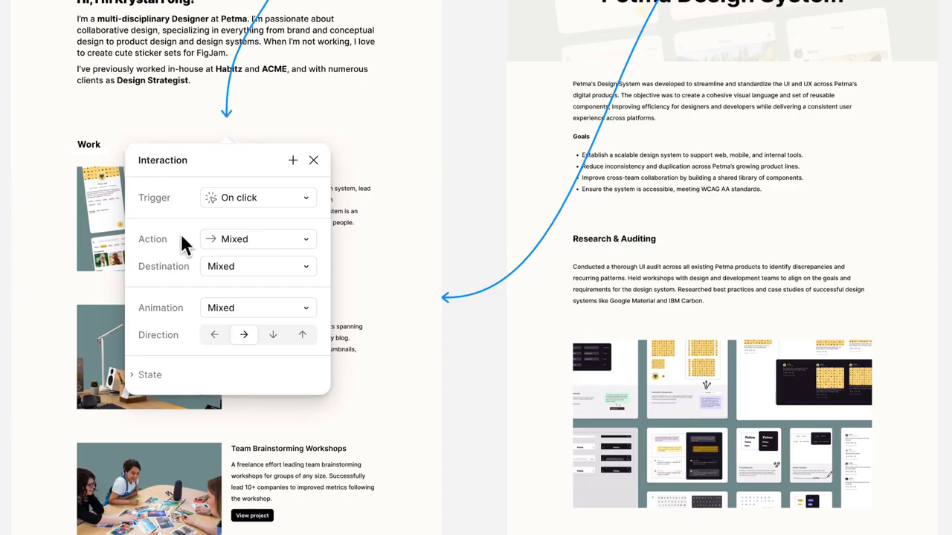
# Examine the interaction on Home's Case studies link and the connection leading from the Case study frame
pyautogui.click(459, 105)
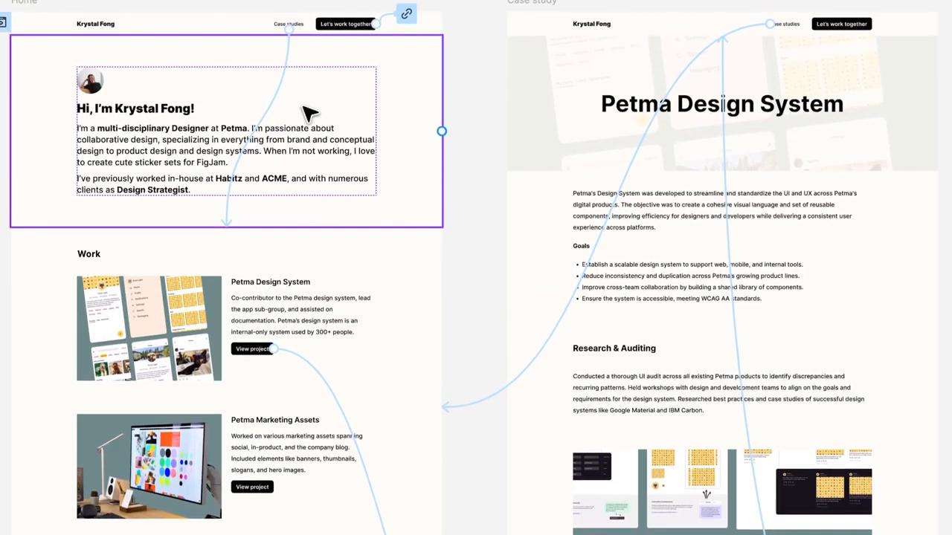
pyautogui.click(278, 26)
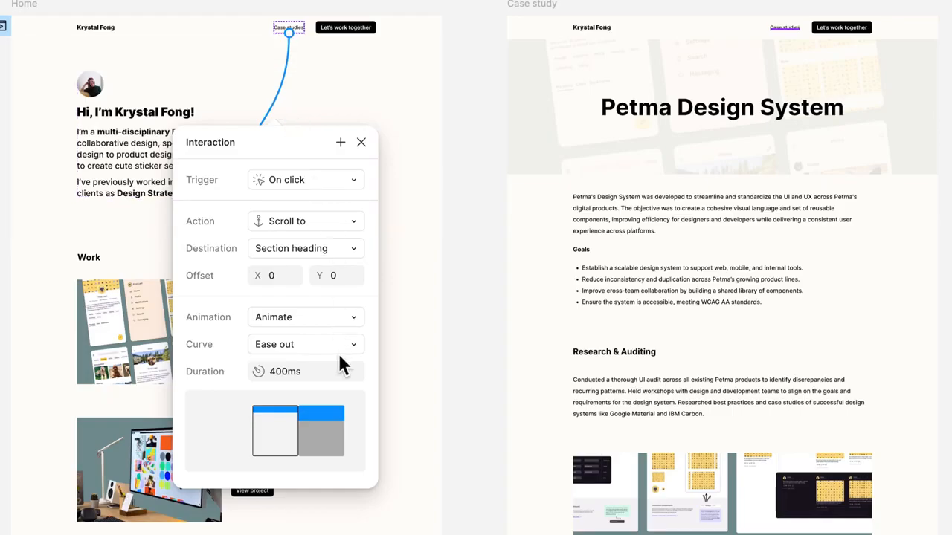
pyautogui.scroll(-5, 476, 238)
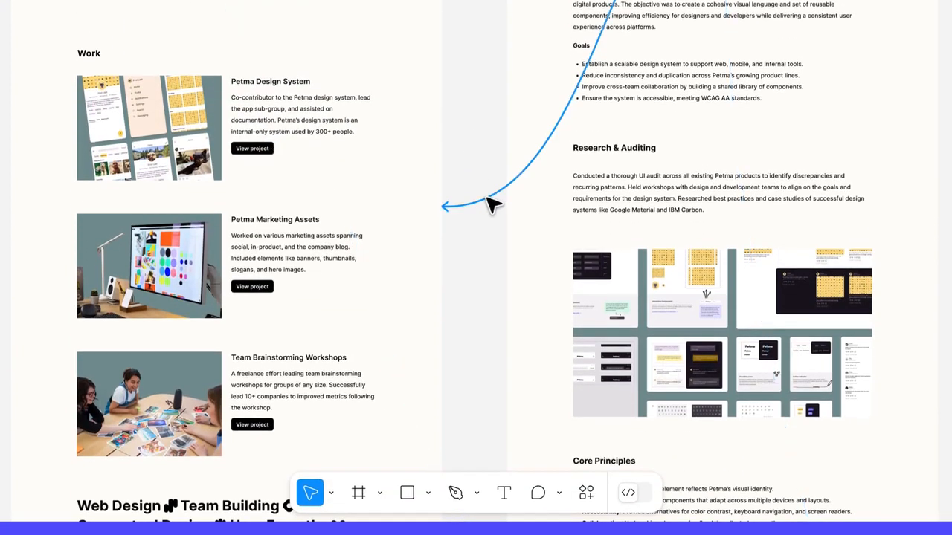
pyautogui.click(488, 199)
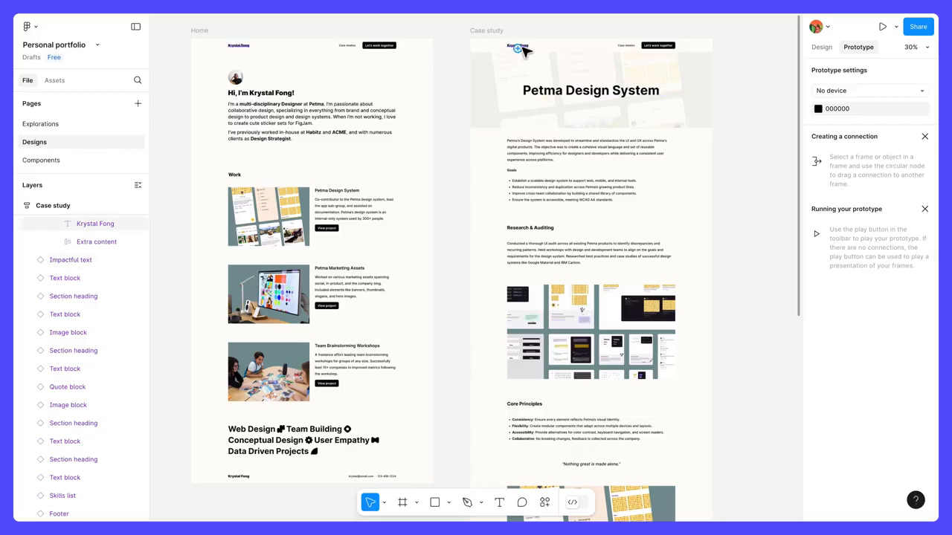
# Link the designer's name in the Case study navigation to Home, and Home's Petma Design System image to the Case study frame
pyautogui.moveTo(518, 48); pyautogui.dragTo(429, 157)
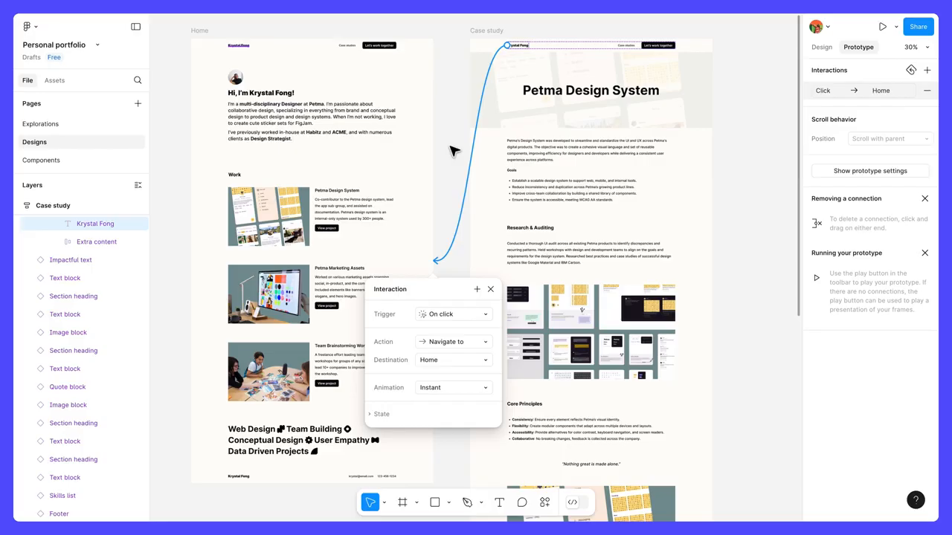
pyautogui.click(453, 151)
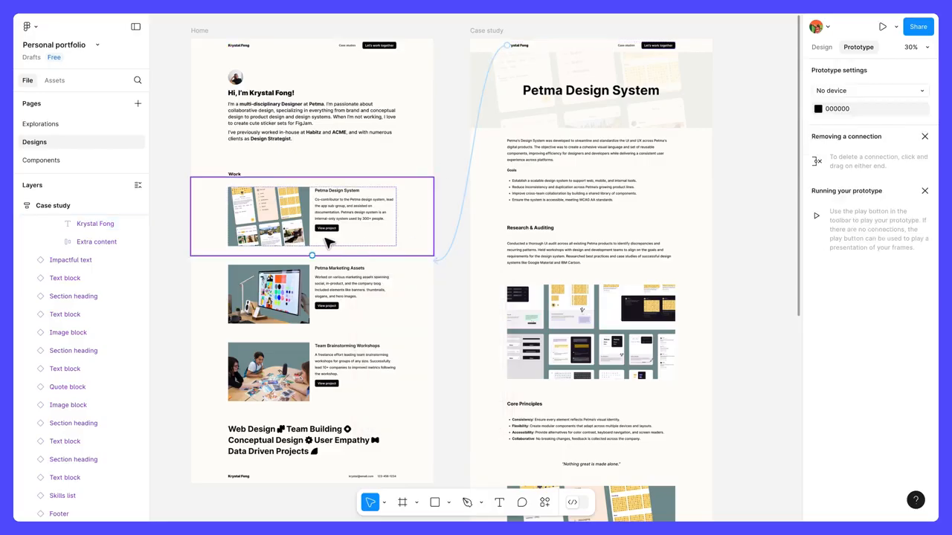
pyautogui.moveTo(309, 217); pyautogui.dragTo(436, 129)
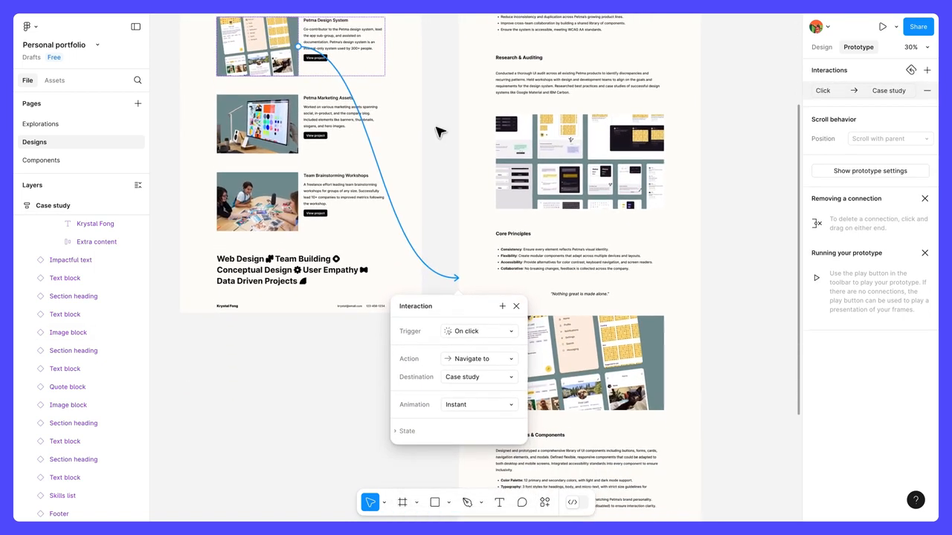
pyautogui.click(438, 132)
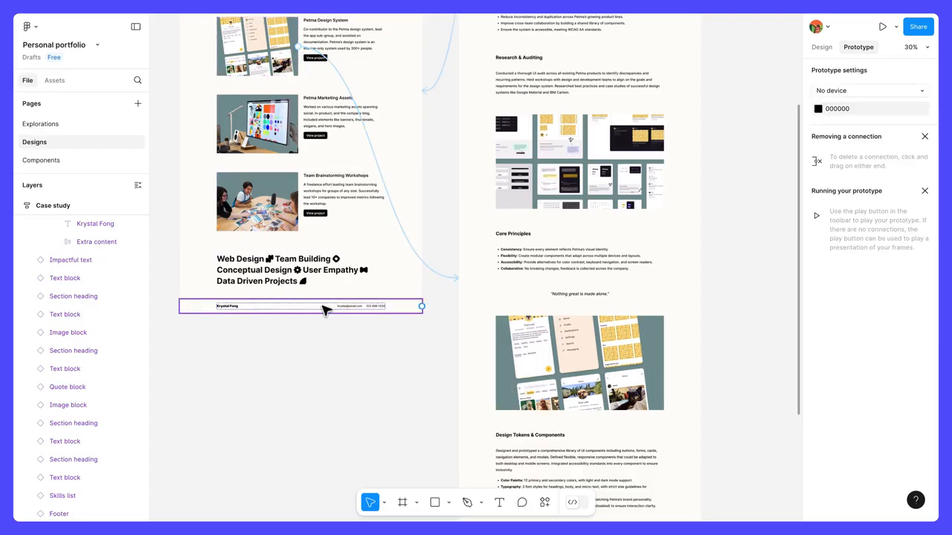
# Duplicate the Case study frame twice so that three copies stand in a row beside Home
pyautogui.scroll(-3, 440, 235)
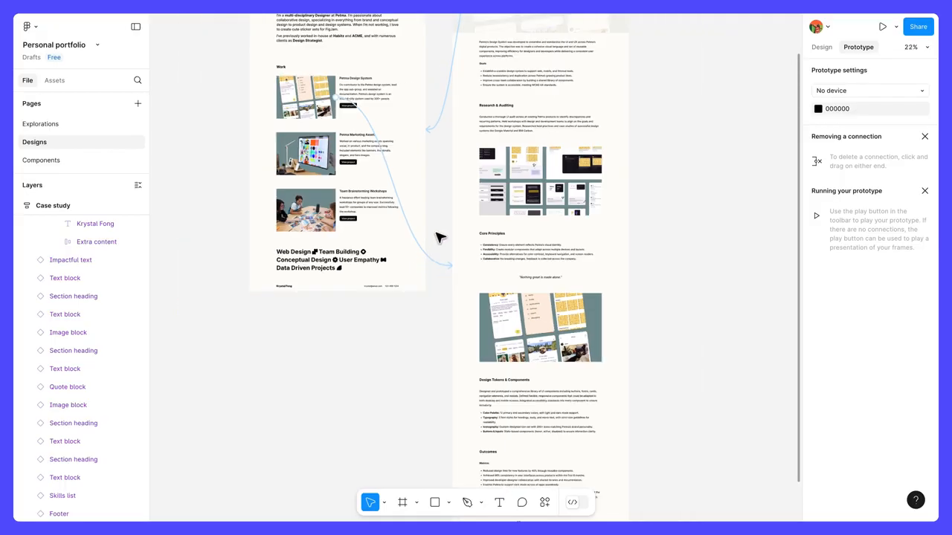
pyautogui.moveTo(660, 198); pyautogui.dragTo(576, 297)
pyautogui.click(392, 64)
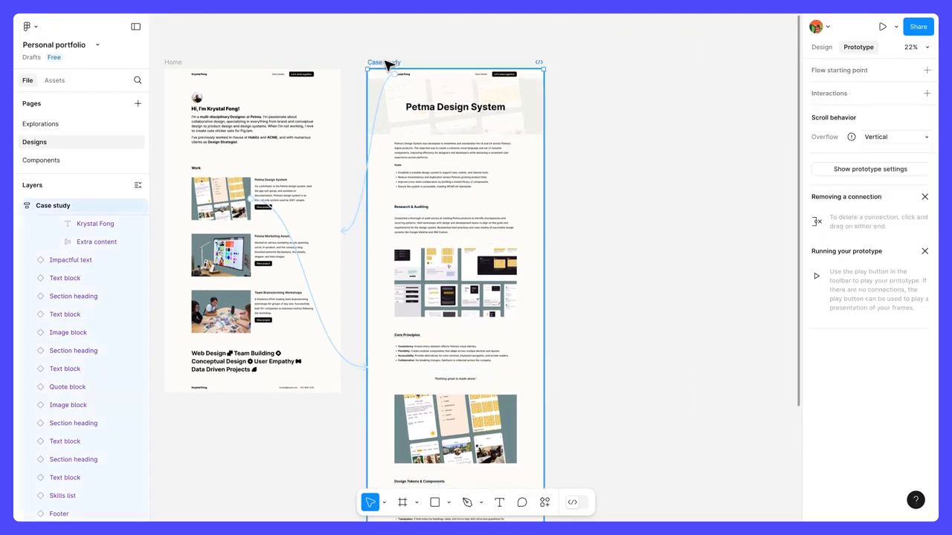
pyautogui.moveTo(391, 64); pyautogui.dragTo(566, 67)
pyautogui.scroll(-3, 597, 200)
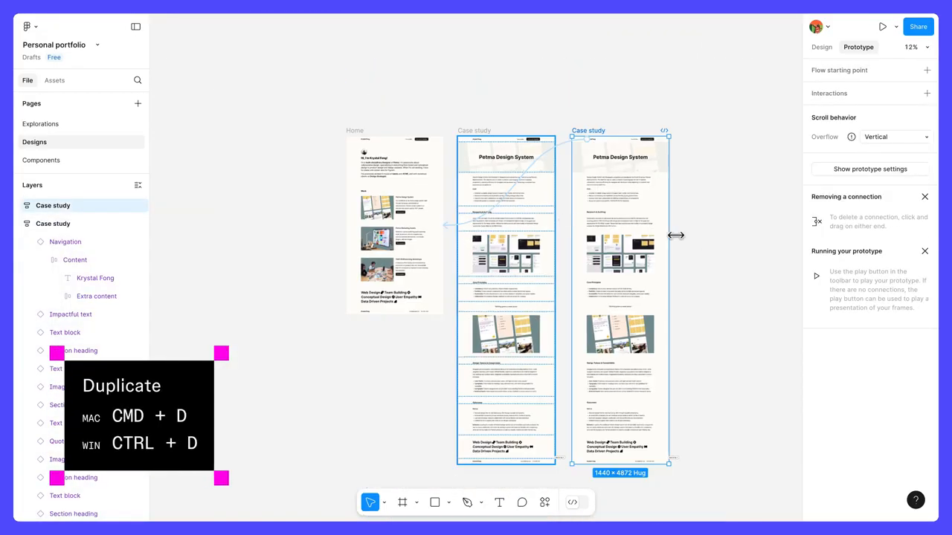
pyautogui.hscroll(2, 528, 137)
pyautogui.hotkey('ctrl', 'd')
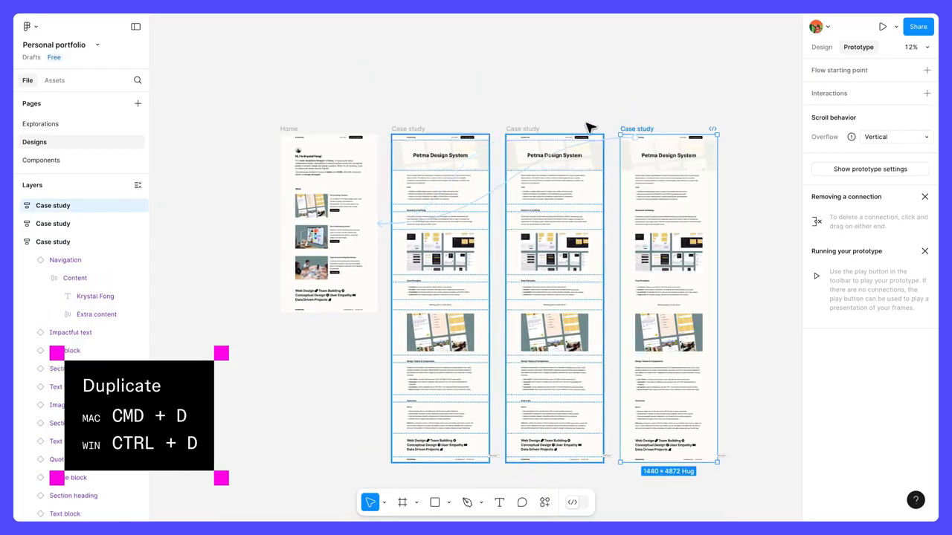
# Connect the Petma Marketing Assets image to the first Case study duplicate and the Team Brainstorming Workshops image to the second
pyautogui.click(327, 240)
pyautogui.moveTo(327, 239); pyautogui.dragTo(514, 276)
pyautogui.click(331, 271)
pyautogui.moveTo(331, 272); pyautogui.dragTo(629, 308)
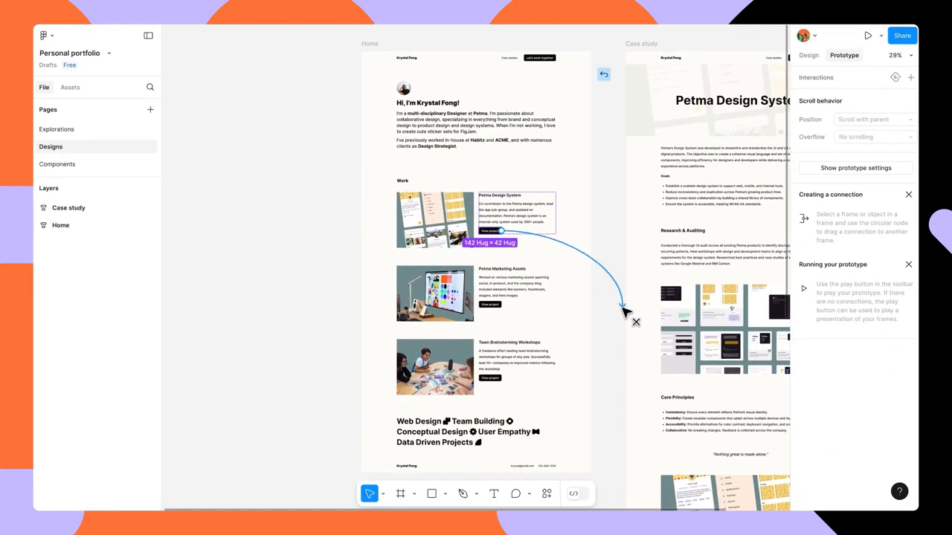
# Scroll down through the case study in the prototype preview to check the sticky navigation
pyautogui.moveTo(623, 308); pyautogui.dragTo(638, 315)
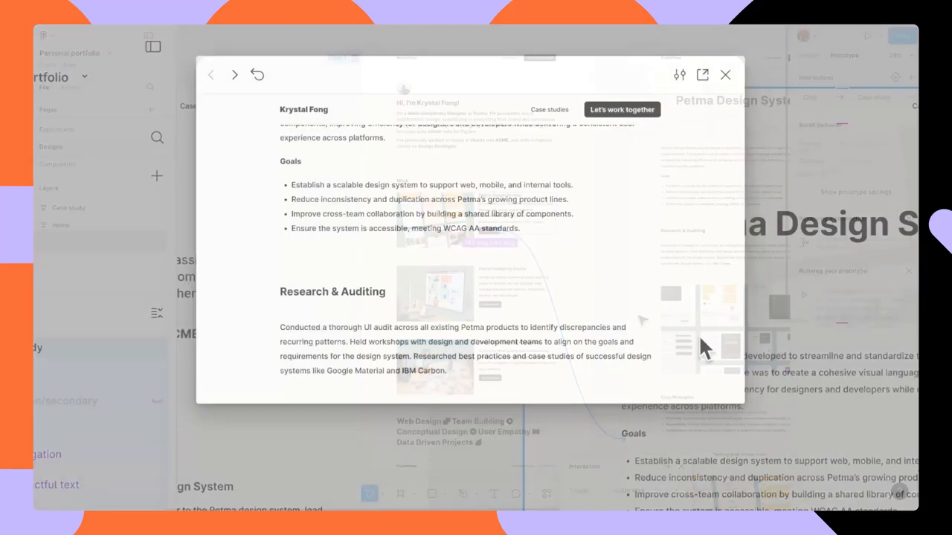
pyautogui.scroll(-5, 699, 340)
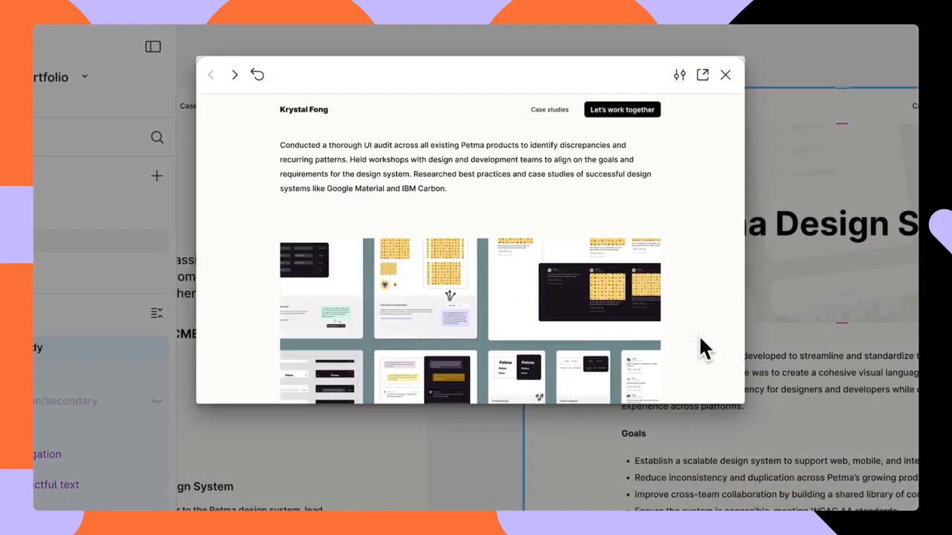
pyautogui.scroll(-8, 701, 341)
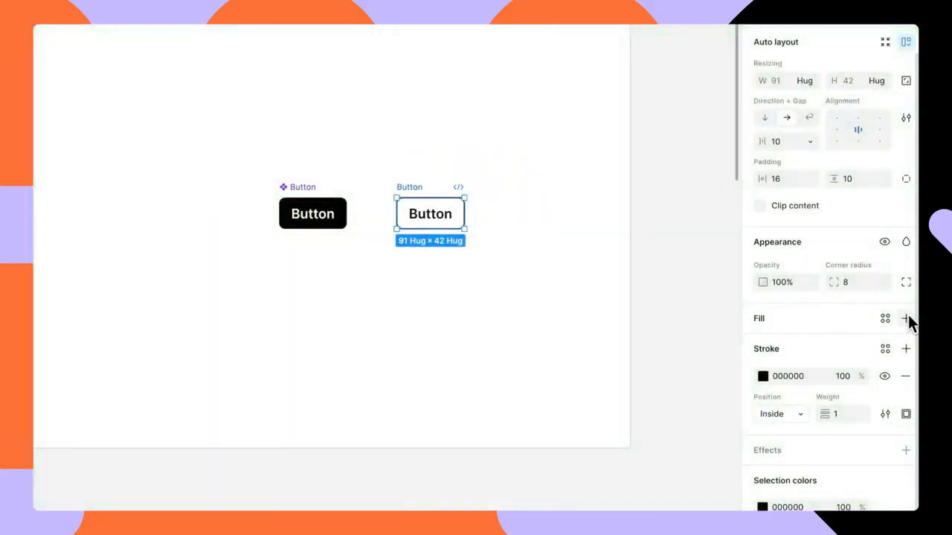
# Add a FFFDF8 fill to the outlined Button copy and change its label to "Back to top"
pyautogui.click(907, 318)
pyautogui.click(763, 346)
pyautogui.click(654, 474)
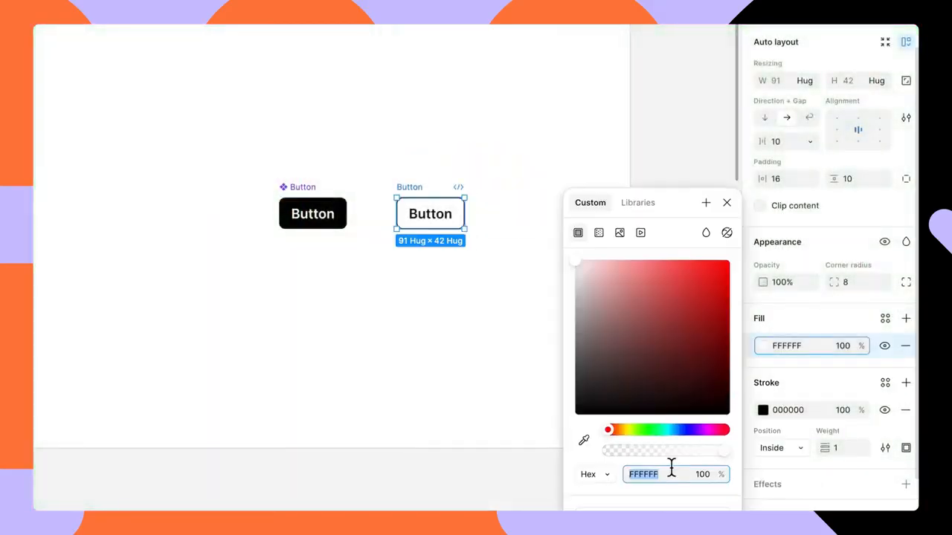
pyautogui.write('FFFdf8')
pyautogui.press('Return')
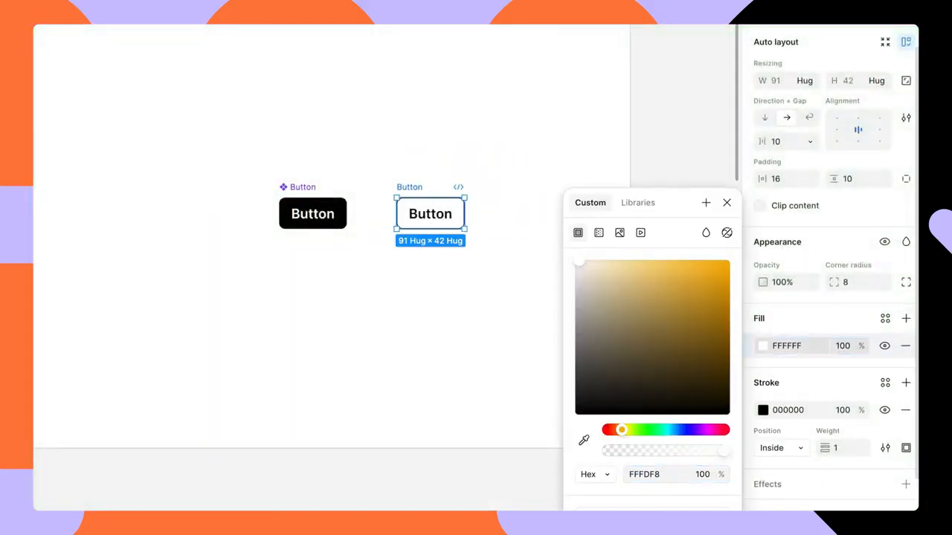
pyautogui.click(727, 203)
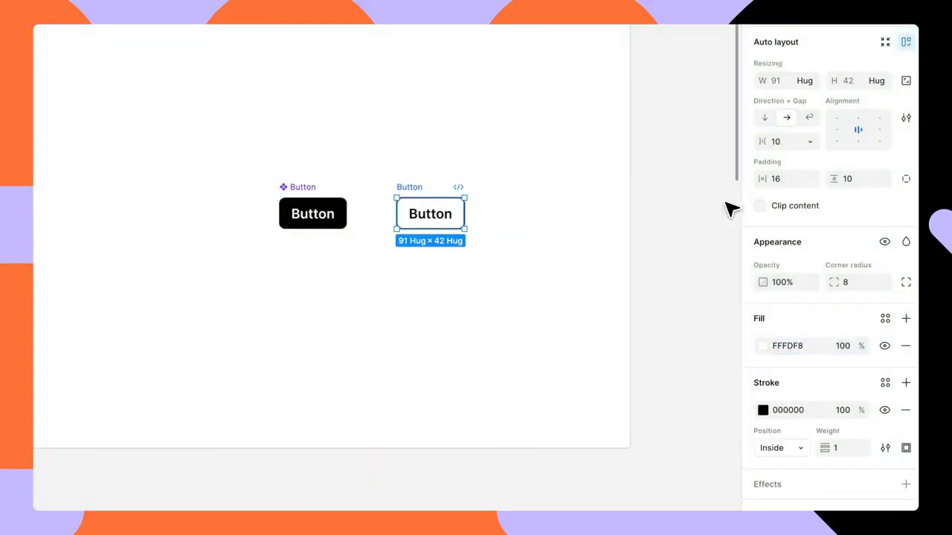
pyautogui.doubleClick(444, 215)
pyautogui.write('Back to top')
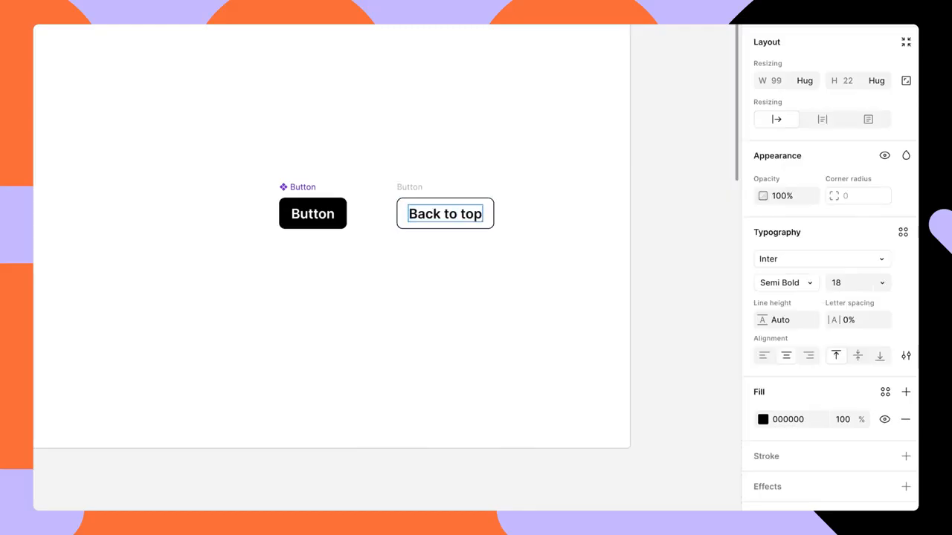